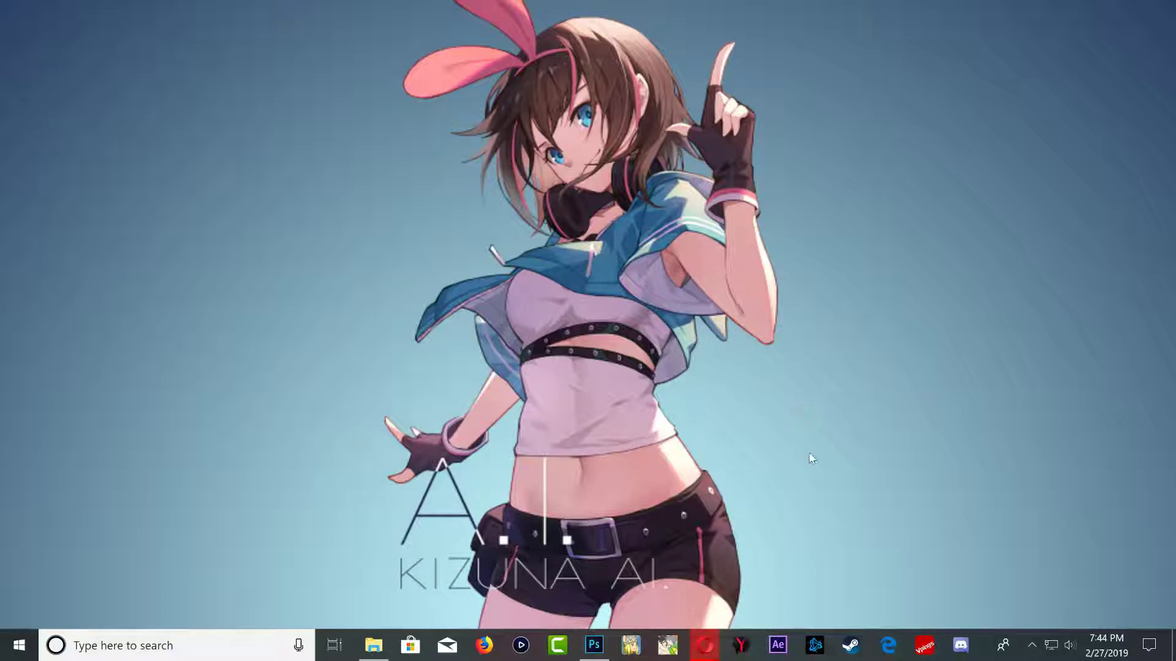
# Open the Redream website in the Opera browser and examine the playability statuses of the games in its compatibility list
pyautogui.moveTo(709, 650)
pyautogui.click(745, 592)
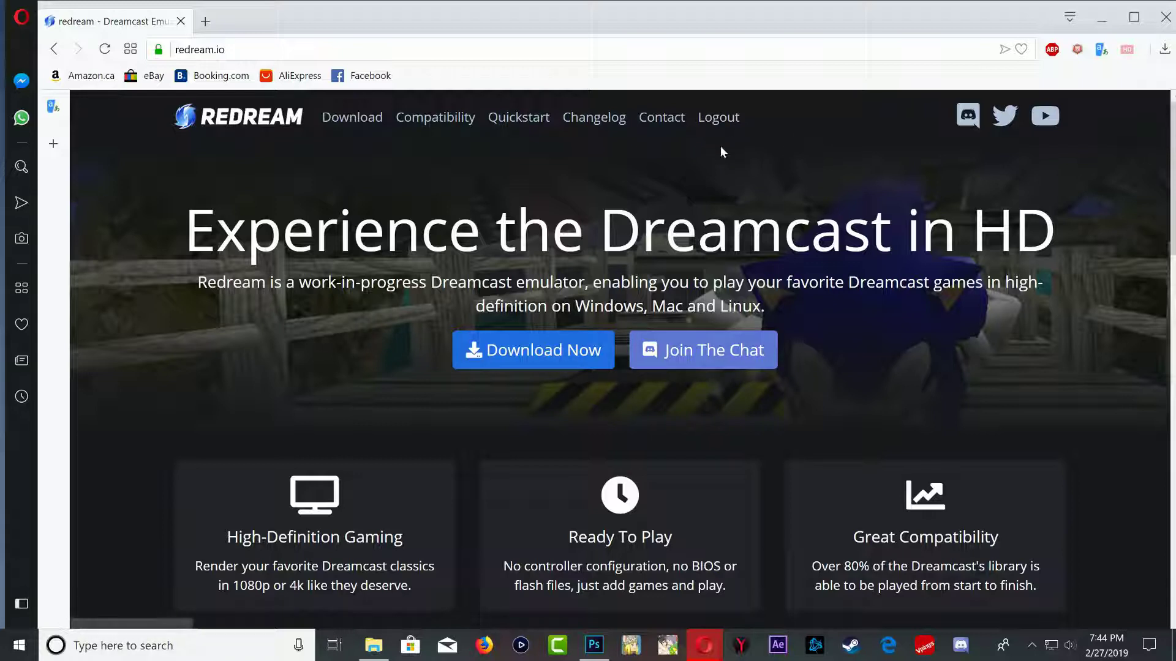
pyautogui.click(433, 123)
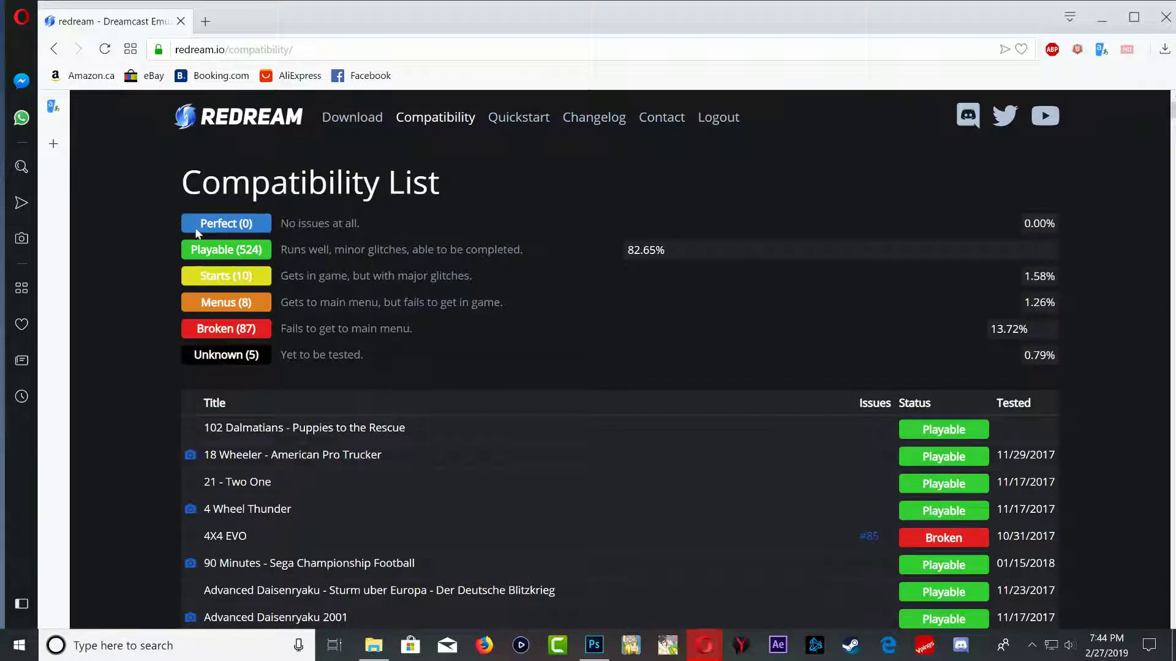
pyautogui.scroll(-4, 195, 226)
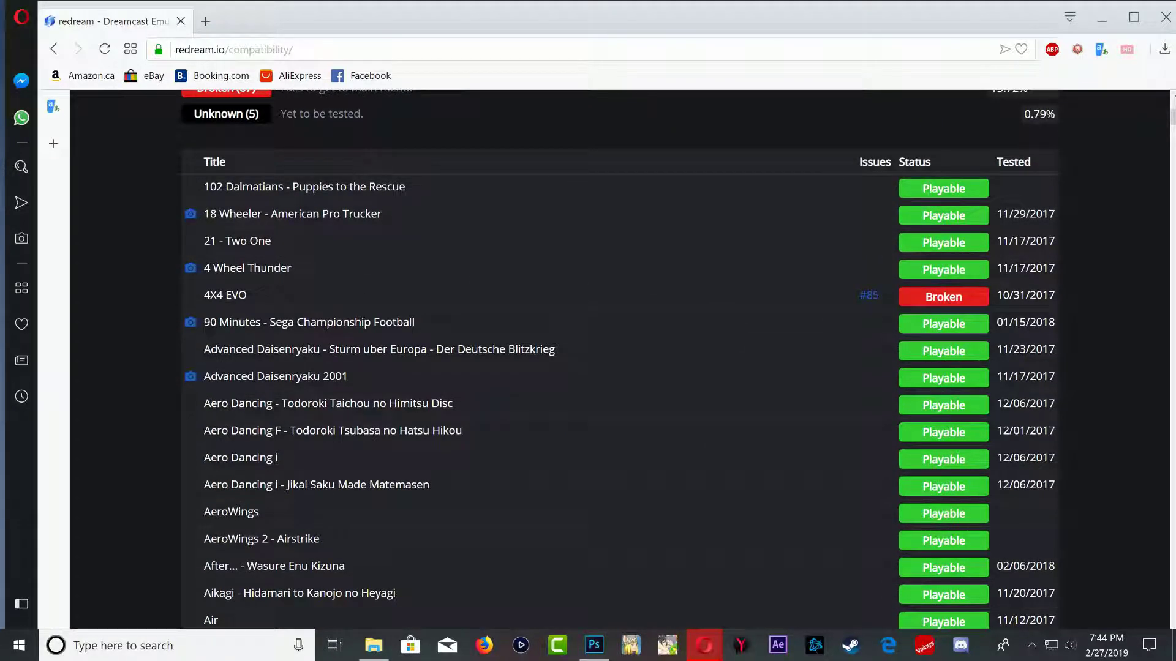
pyautogui.moveTo(923, 216)
pyautogui.mouseDown()
pyautogui.moveTo(949, 215)
pyautogui.moveTo(938, 216)
pyautogui.mouseUp()
pyautogui.click(867, 239)
pyautogui.moveTo(889, 177); pyautogui.dragTo(866, 350)
pyautogui.click(866, 351)
pyautogui.scroll(4, 673, 299)
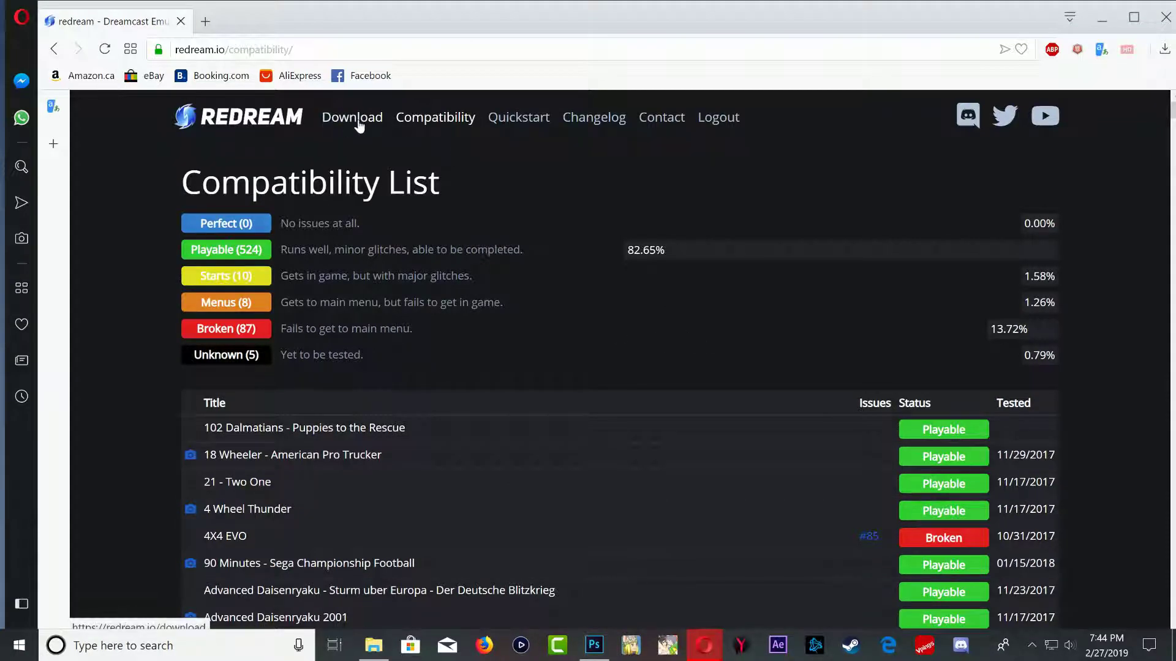
# Try to download the Linux build of stable release v1.3.1 from the Redream download page
pyautogui.click(352, 118)
pyautogui.scroll(-4, 461, 440)
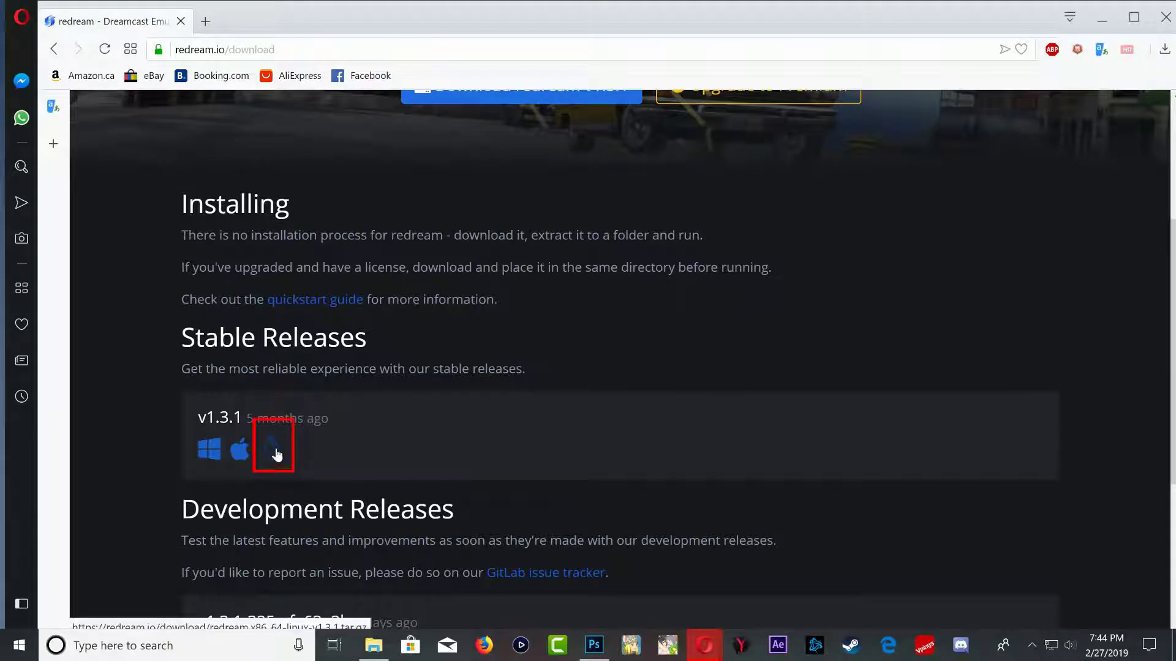
pyautogui.click(271, 450)
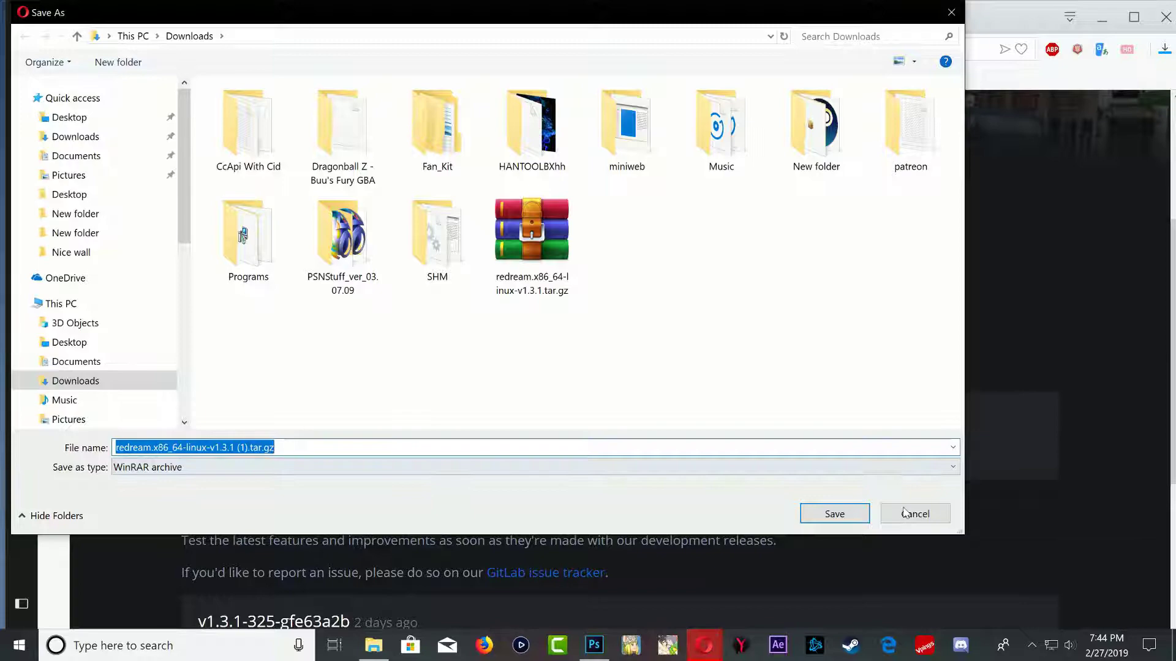
pyautogui.click(913, 515)
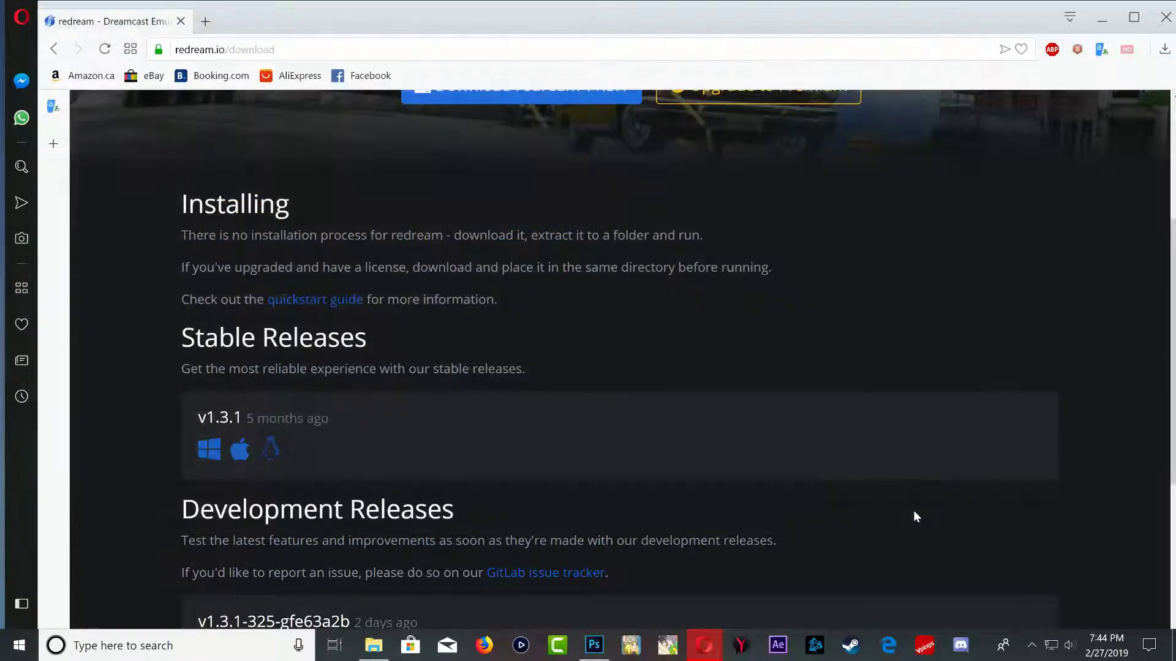
pyautogui.click(1099, 28)
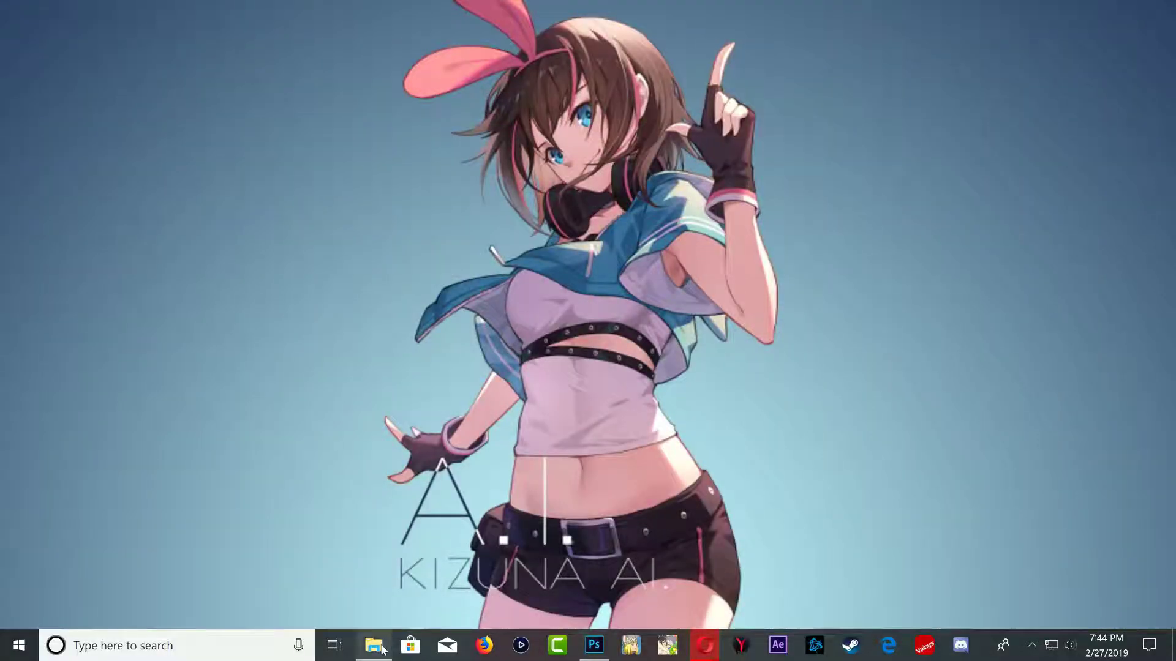
# Switch to File Explorer and check the file system of the NEW VOLUME (G:) USB drive in its properties
pyautogui.click(374, 646)
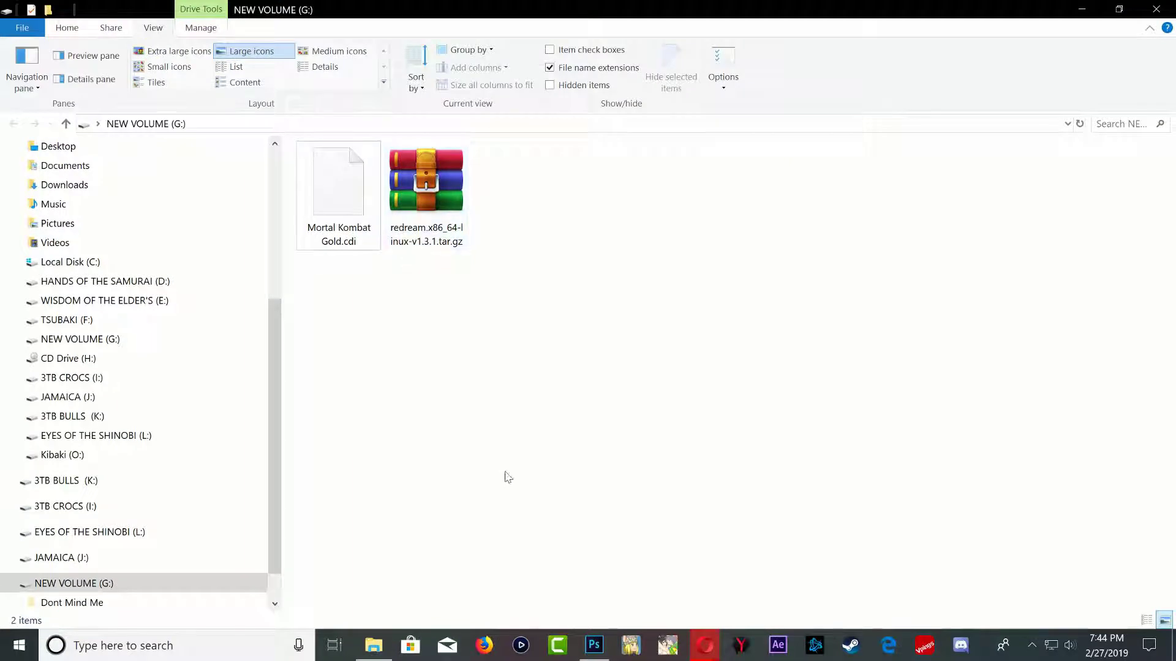
pyautogui.moveTo(479, 424); pyautogui.dragTo(620, 464)
pyautogui.rightClick(561, 429)
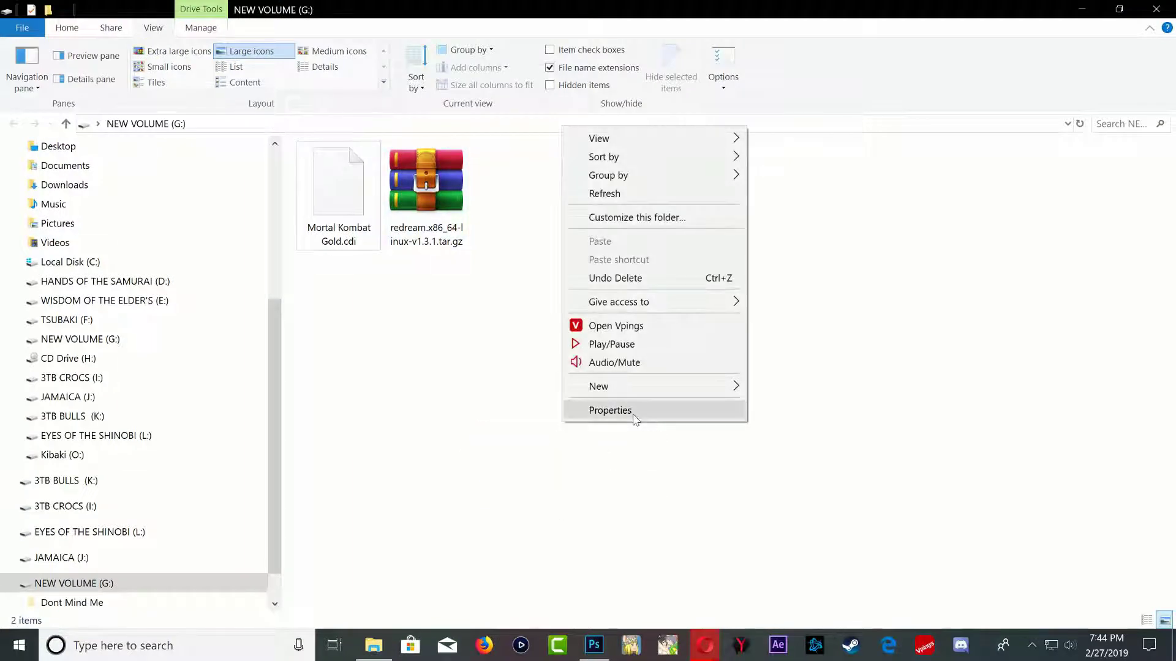
pyautogui.click(609, 409)
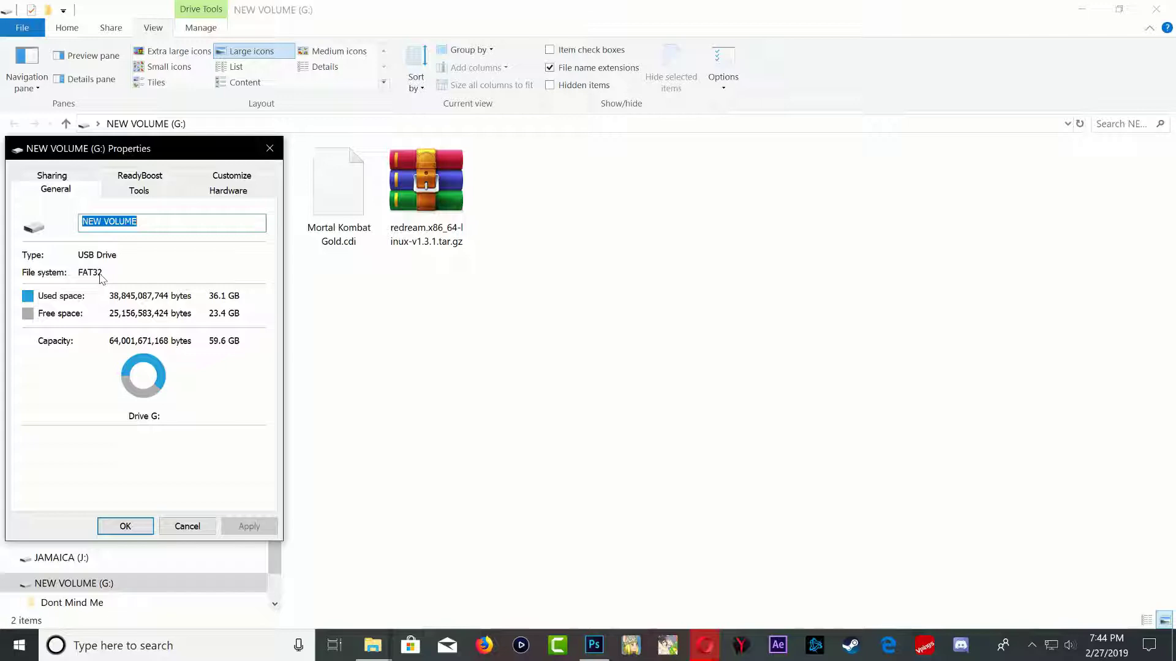
pyautogui.click(269, 148)
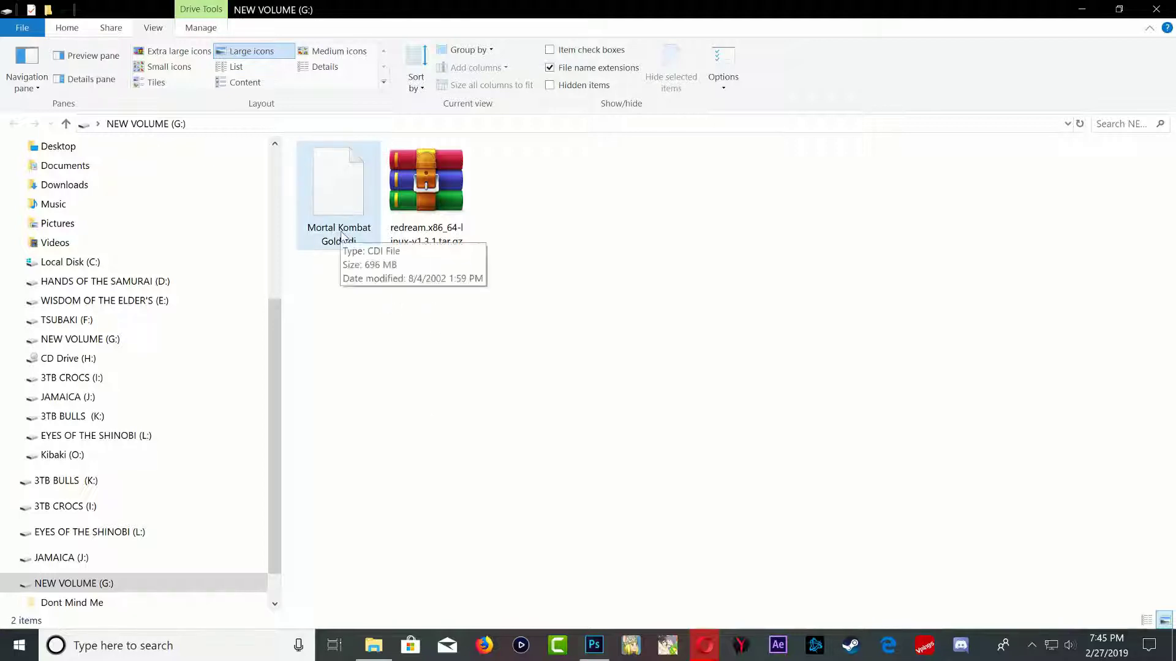
# Extract redream.x86_64-linux-v1.3.1.tar.gz into a folder of the same name on the USB drive
pyautogui.click(341, 252)
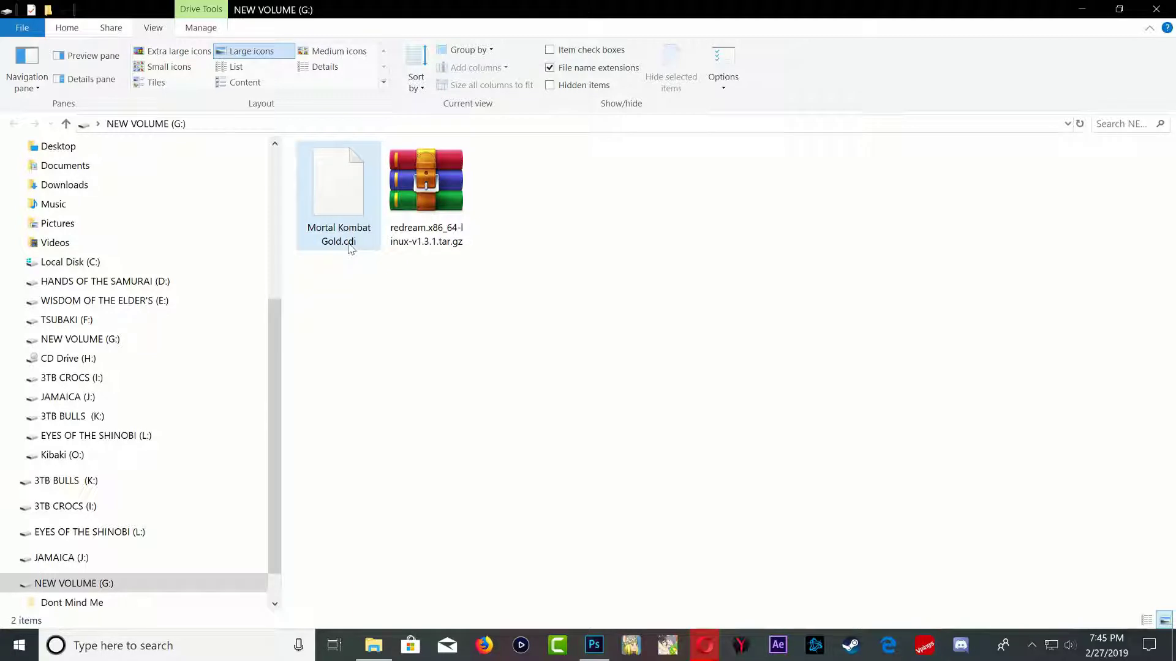
pyautogui.click(420, 358)
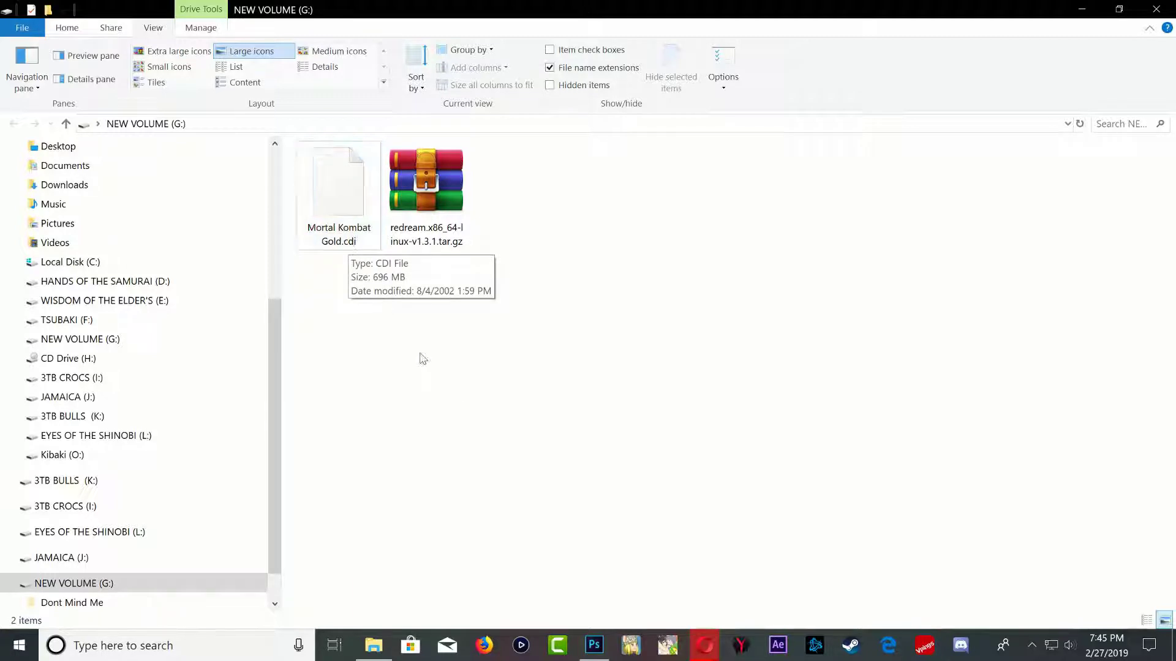
pyautogui.rightClick(431, 215)
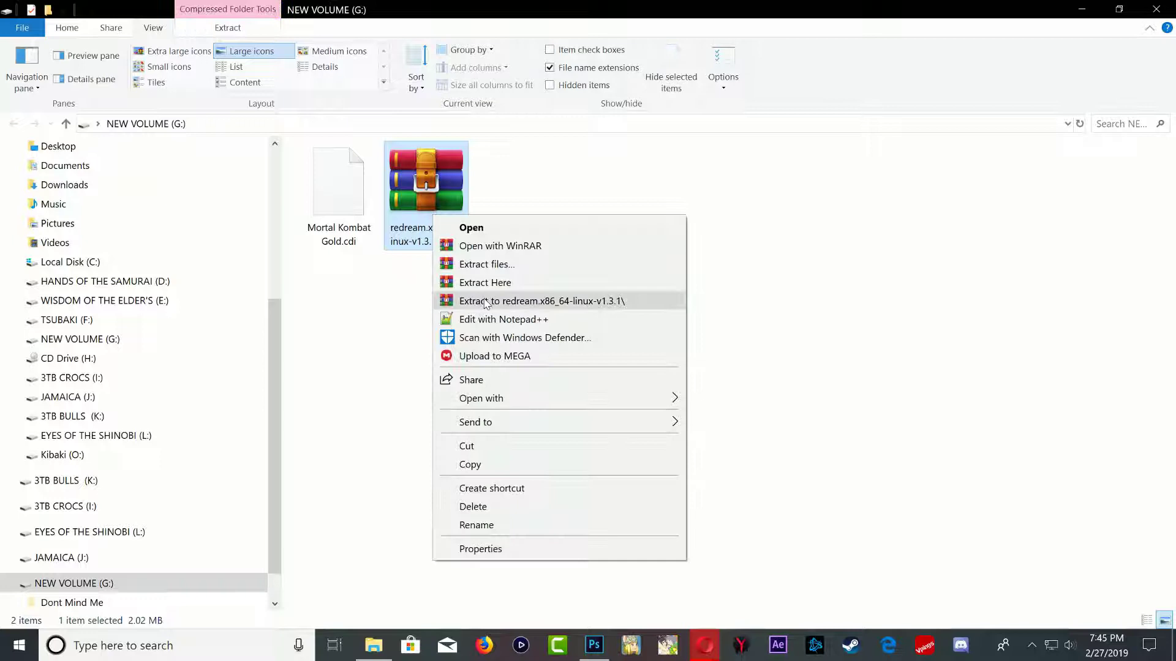
pyautogui.click(536, 303)
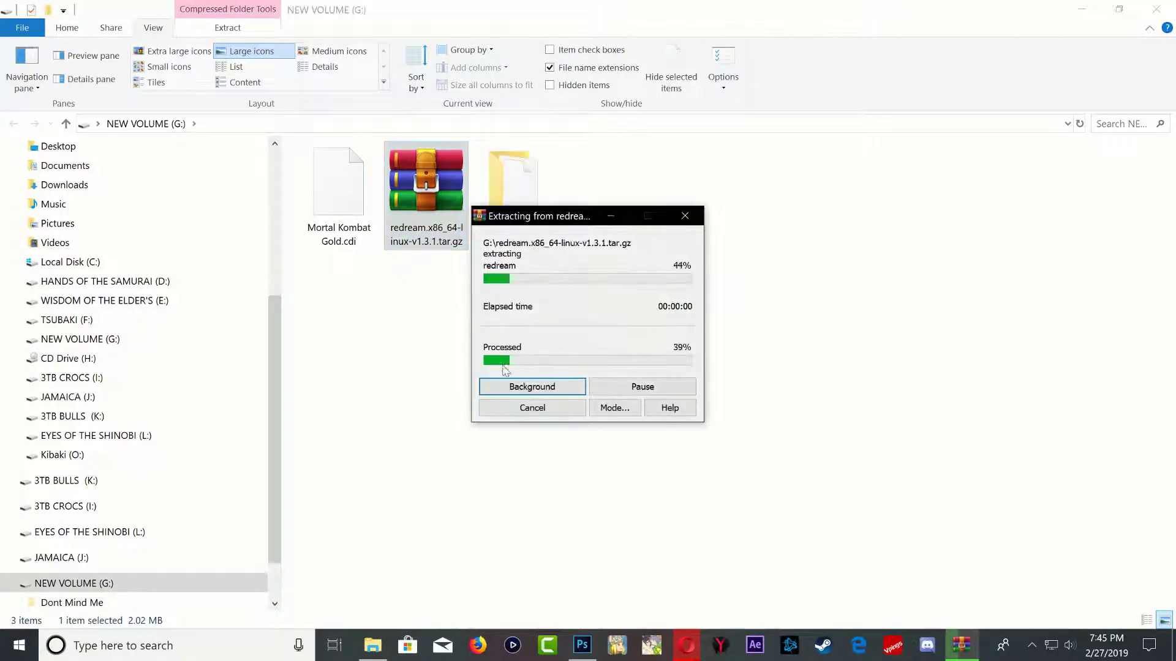
# Rename the extracted folder as redream
pyautogui.rightClick(517, 239)
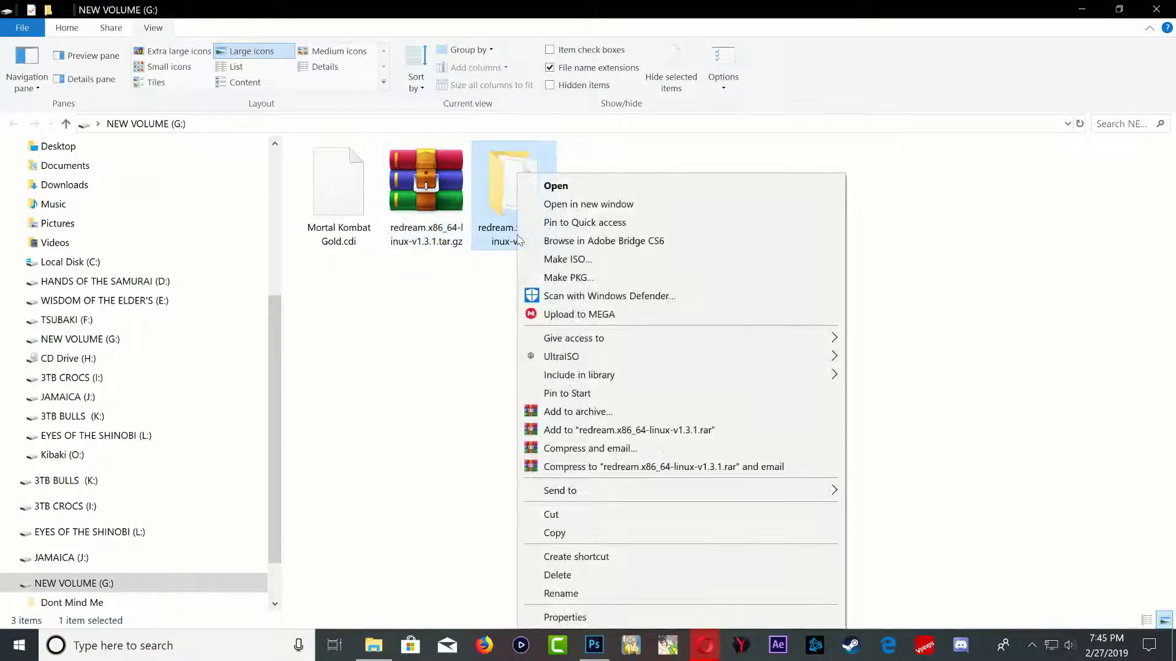
pyautogui.click(539, 594)
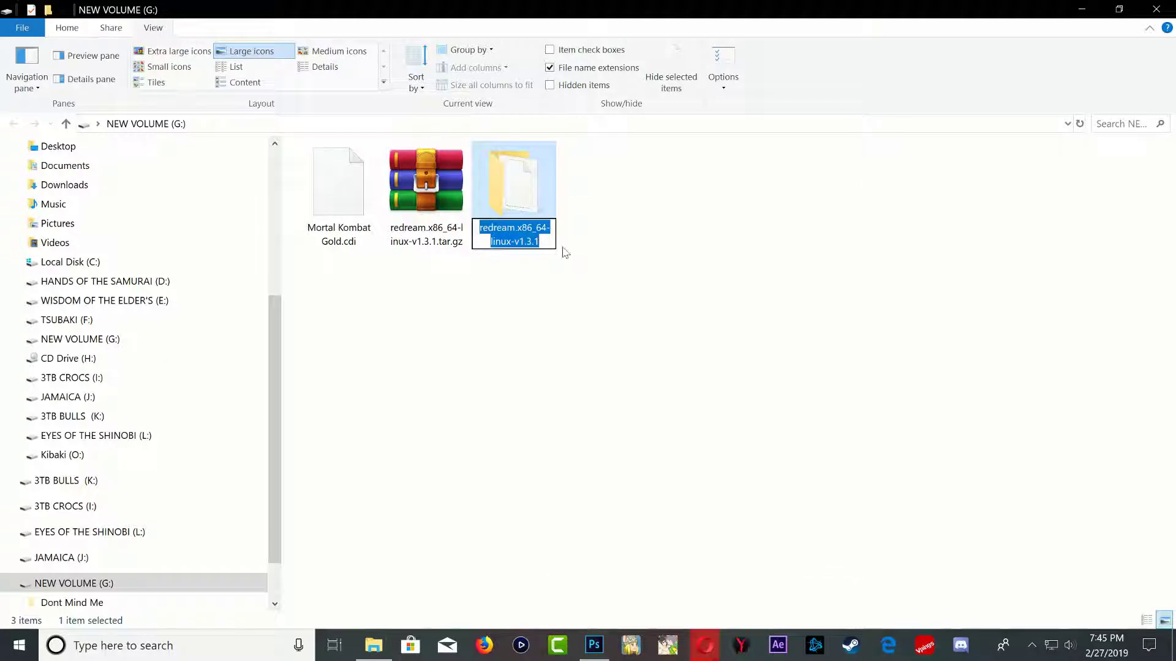
pyautogui.moveTo(540, 242); pyautogui.dragTo(515, 228)
pyautogui.press('Delete')
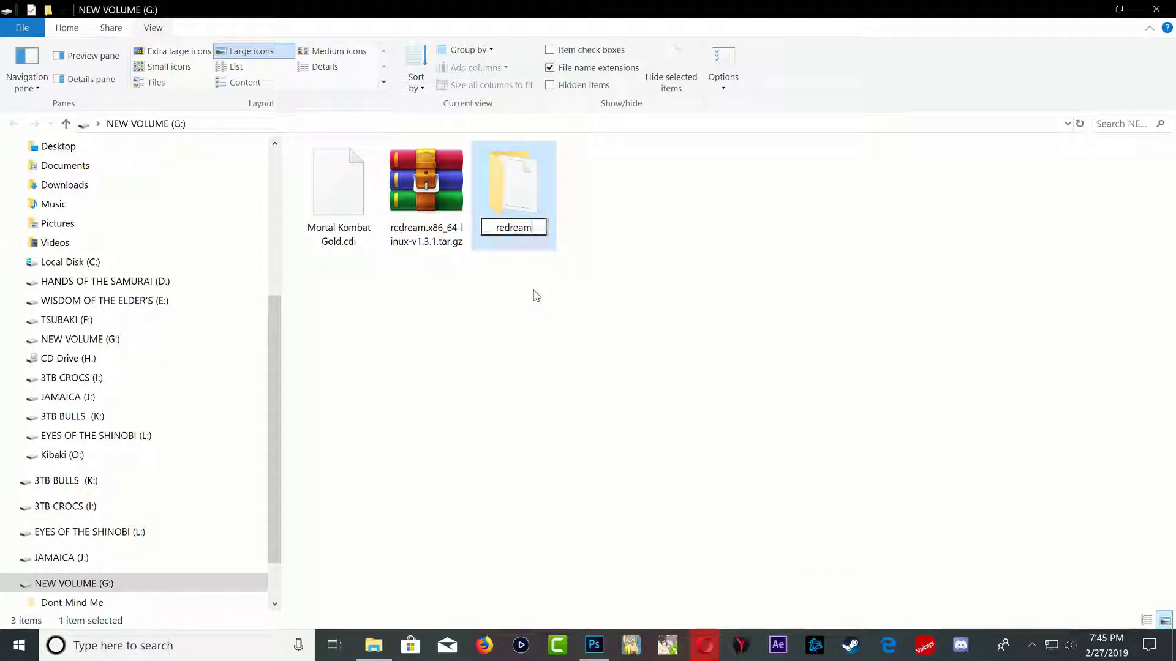
pyautogui.click(603, 354)
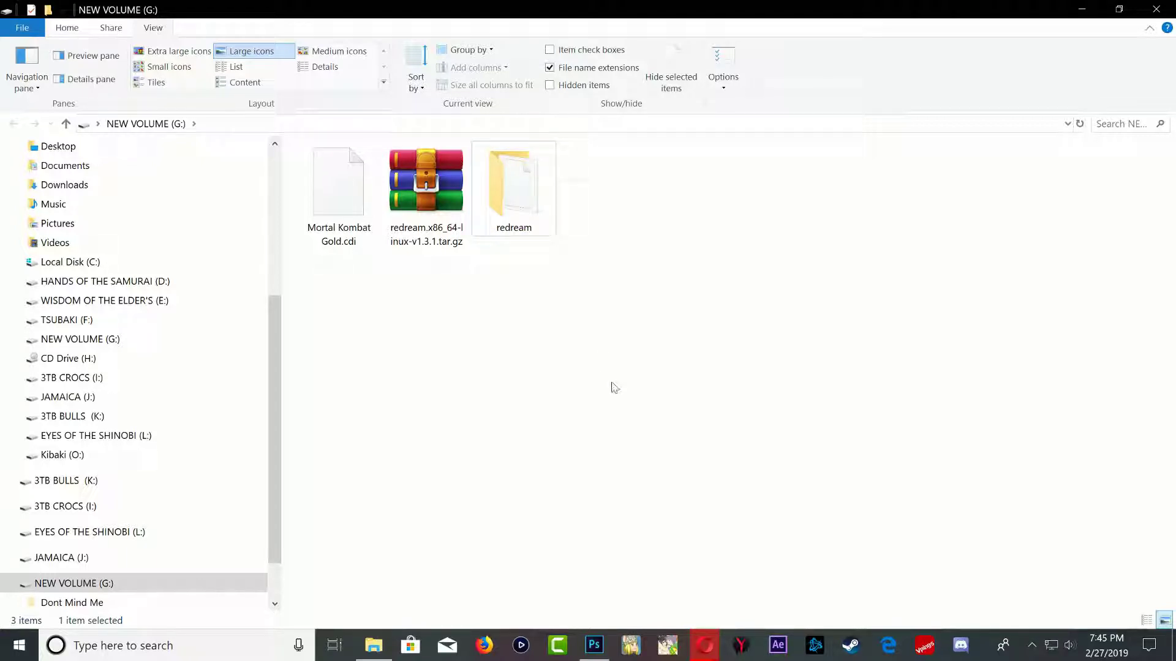
# Move Mortal Kombat Gold.cdi into the redream folder and permanently delete the redream.x86_64-linux-v1.3.1.tar.gz archive
pyautogui.moveTo(346, 197); pyautogui.dragTo(521, 212)
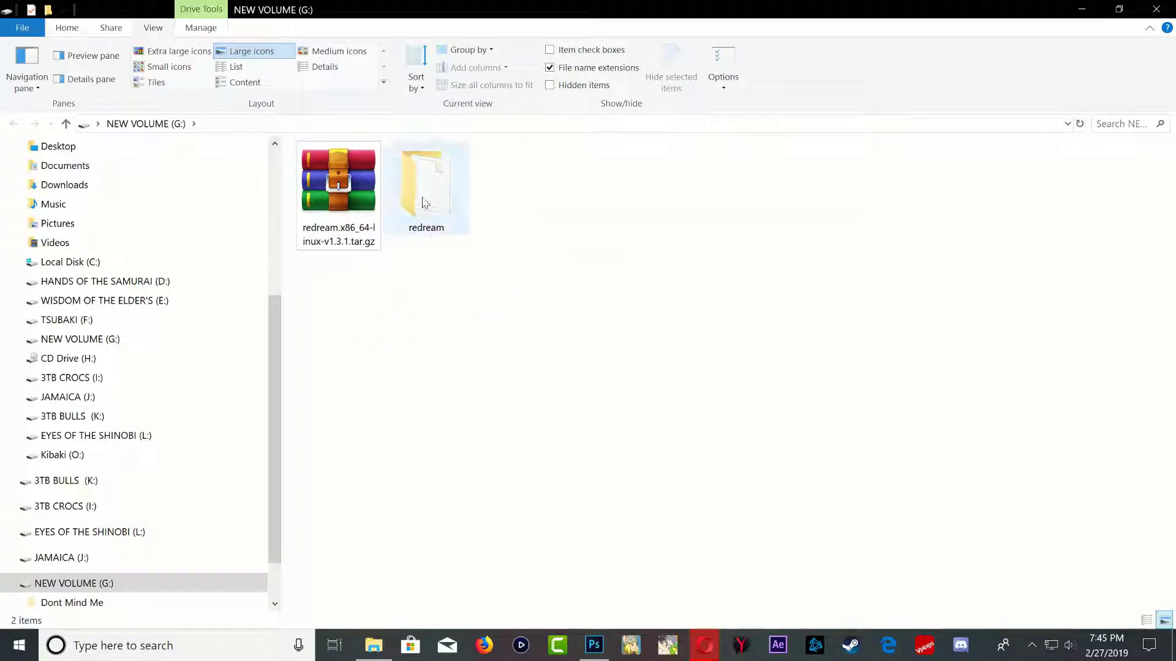
pyautogui.rightClick(329, 189)
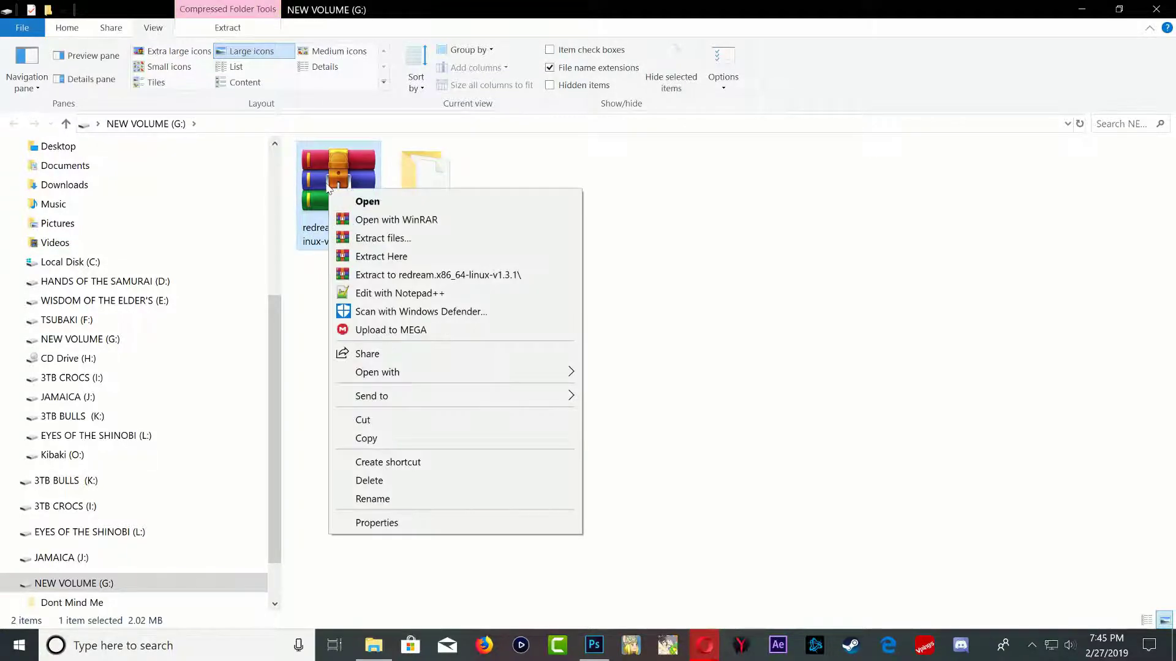
pyautogui.click(369, 481)
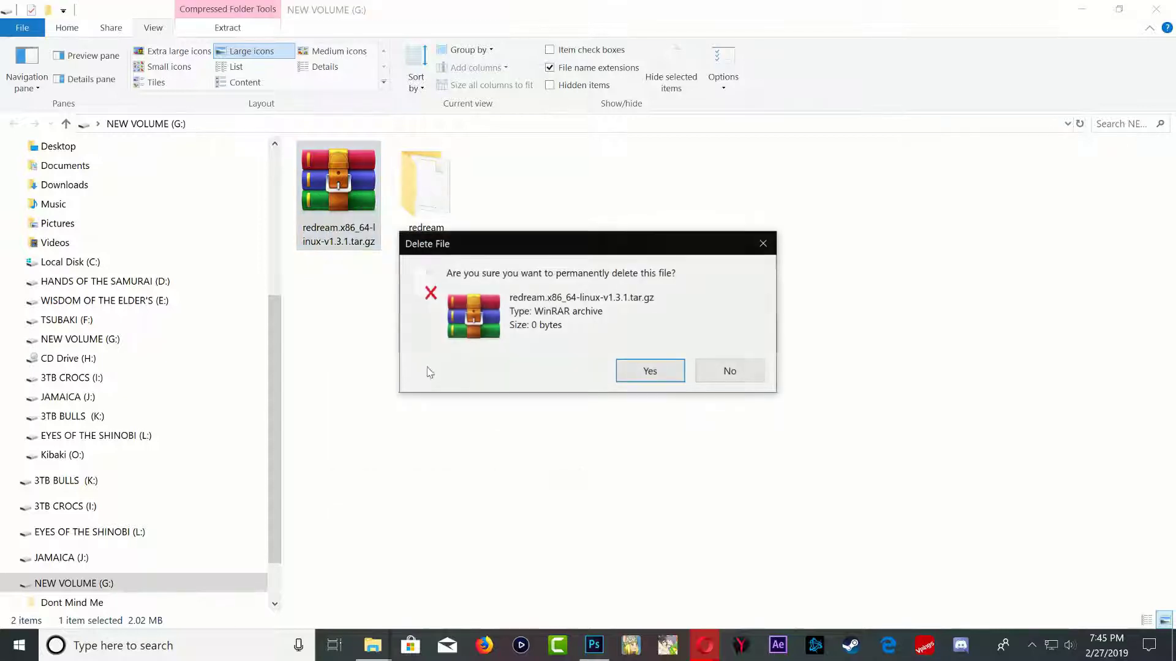
pyautogui.click(641, 372)
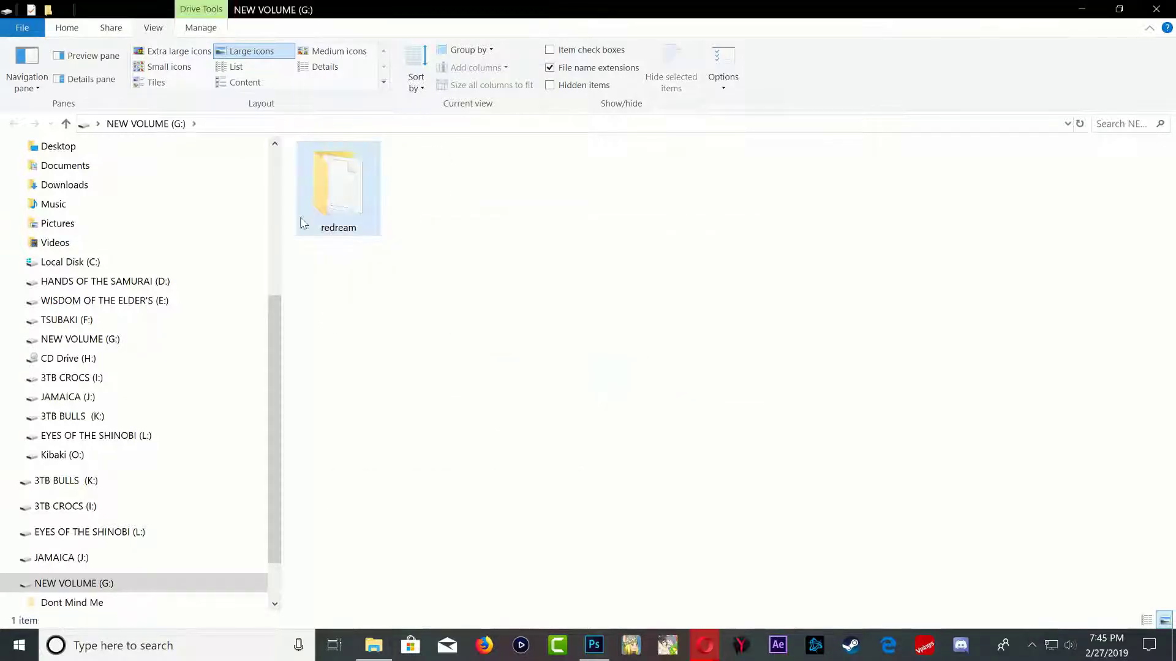
# Create a folder named DC Games inside the redream folder and move Mortal Kombat Gold.cdi into it
pyautogui.doubleClick(329, 194)
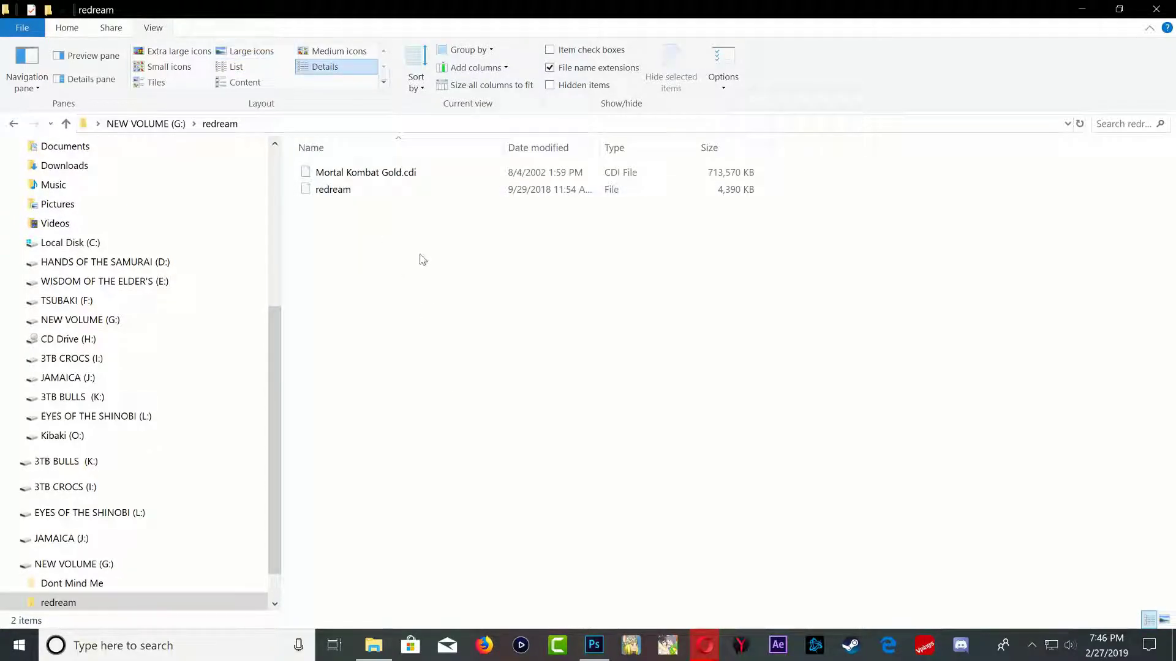
pyautogui.rightClick(411, 289)
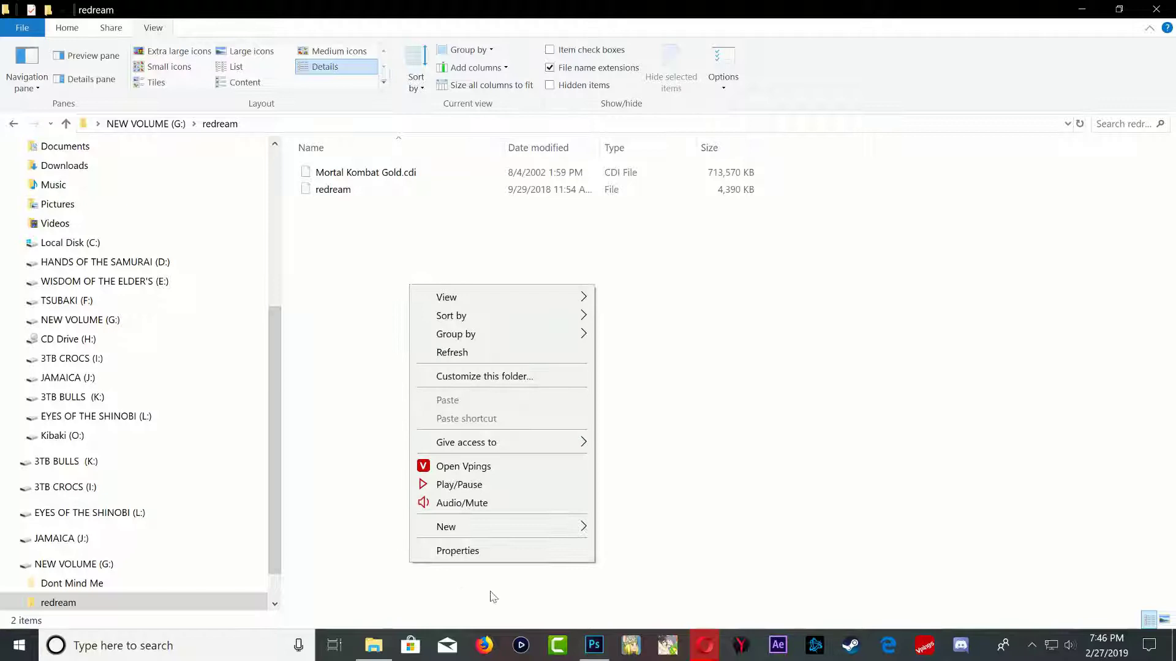
pyautogui.moveTo(480, 528)
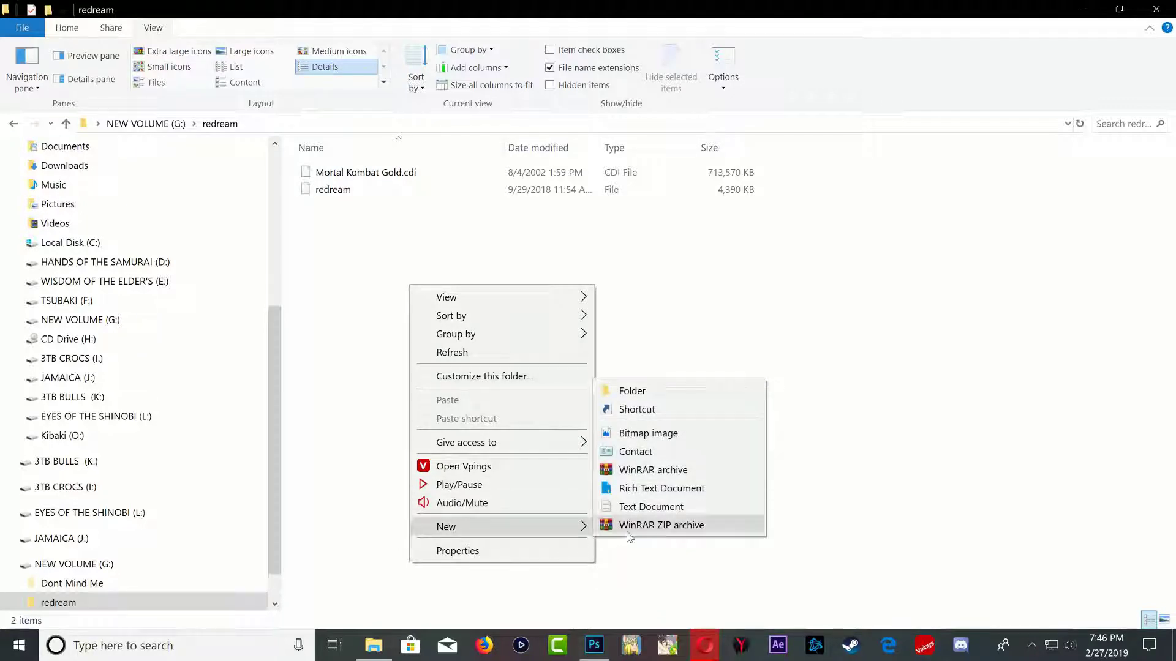
pyautogui.click(631, 393)
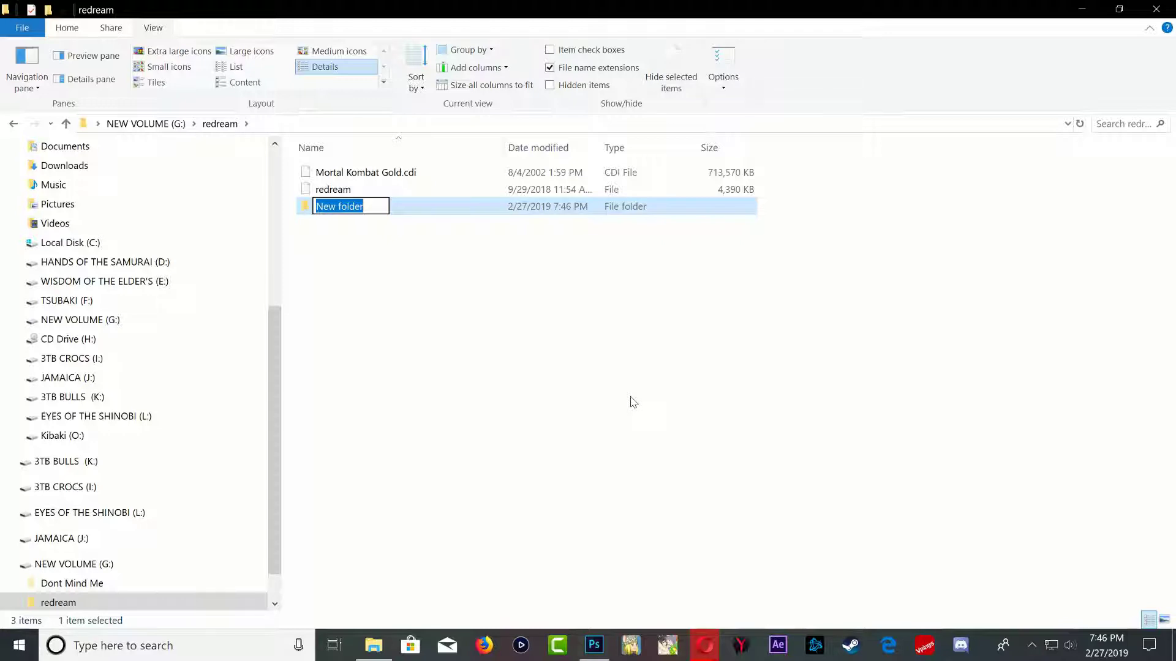
pyautogui.write('DC ')
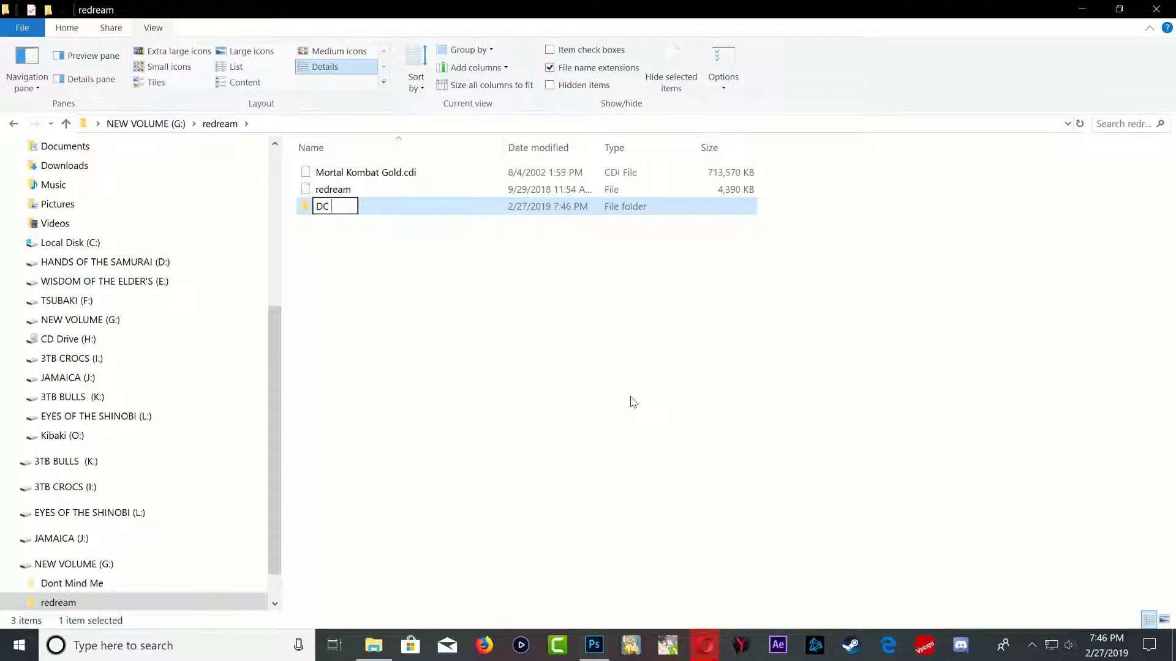
pyautogui.write('Games')
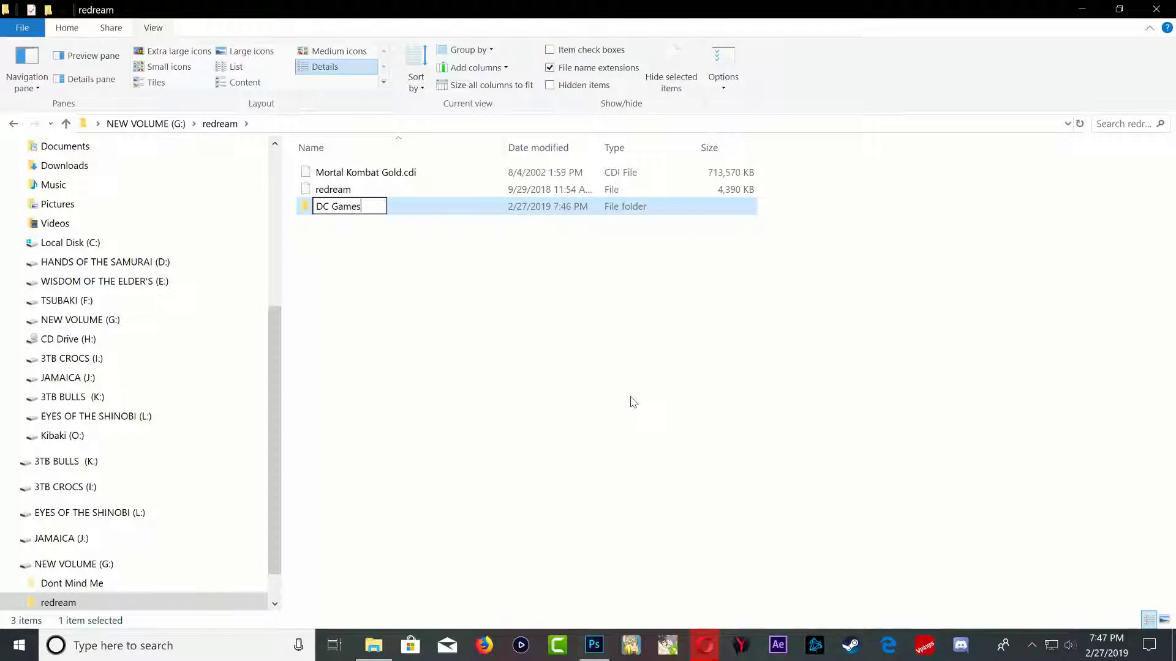
pyautogui.click(468, 344)
pyautogui.moveTo(349, 174); pyautogui.dragTo(343, 208)
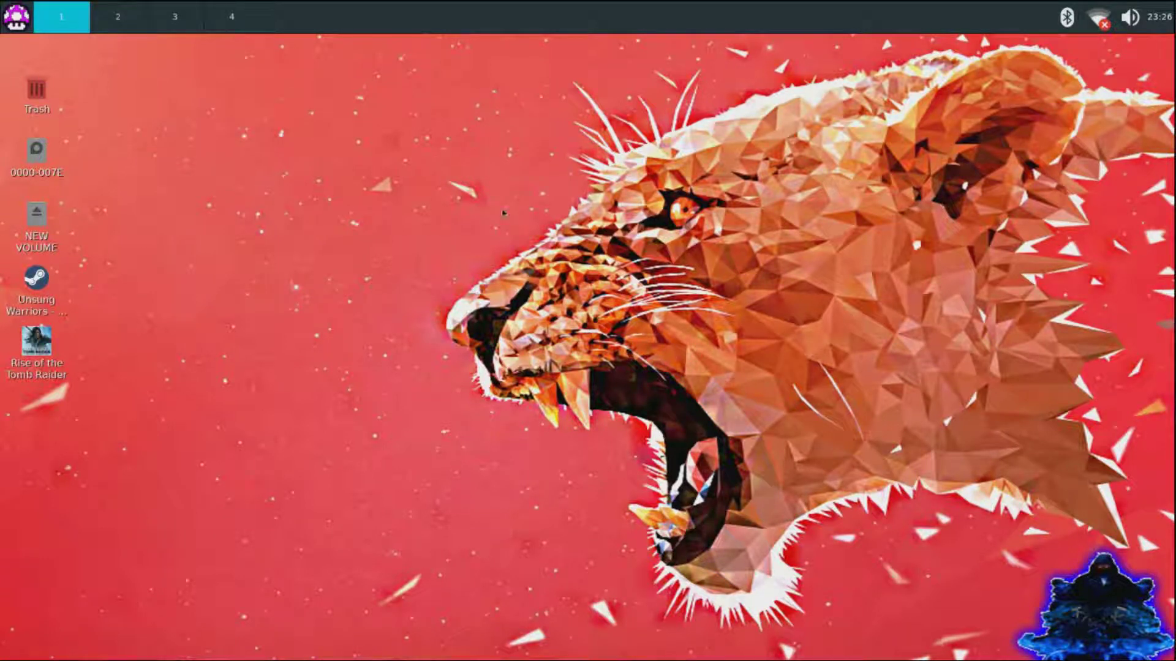
# Copy the redream folder from the NEW VOLUME drive into the home folder's Downloads directory
pyautogui.click(10, 23)
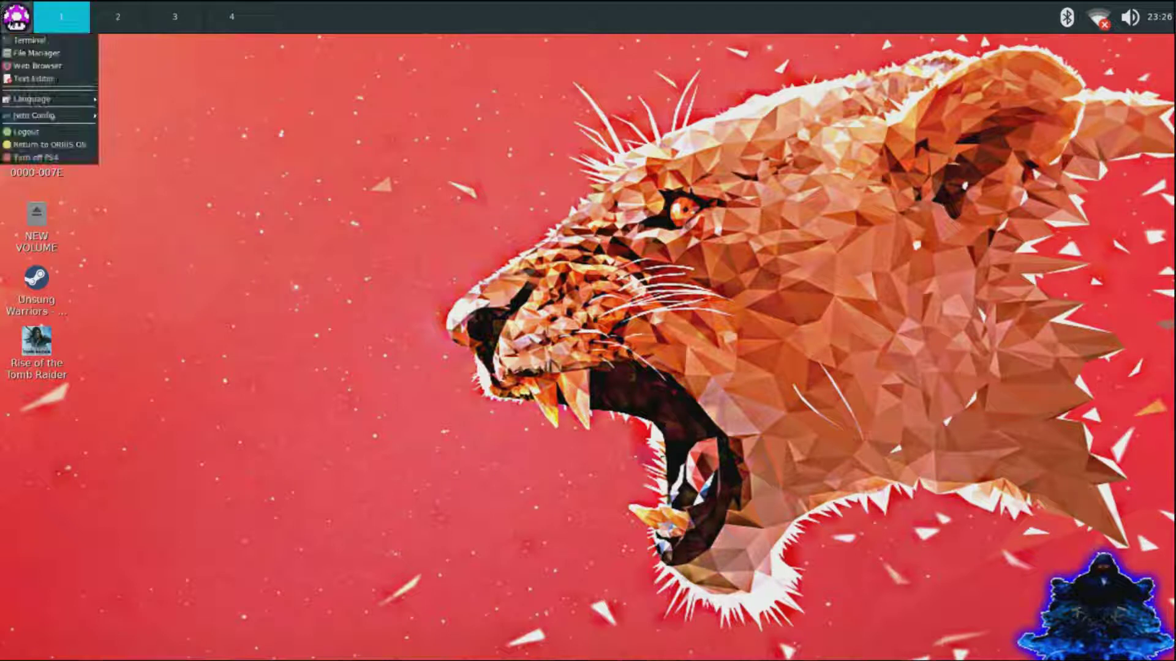
pyautogui.click(29, 54)
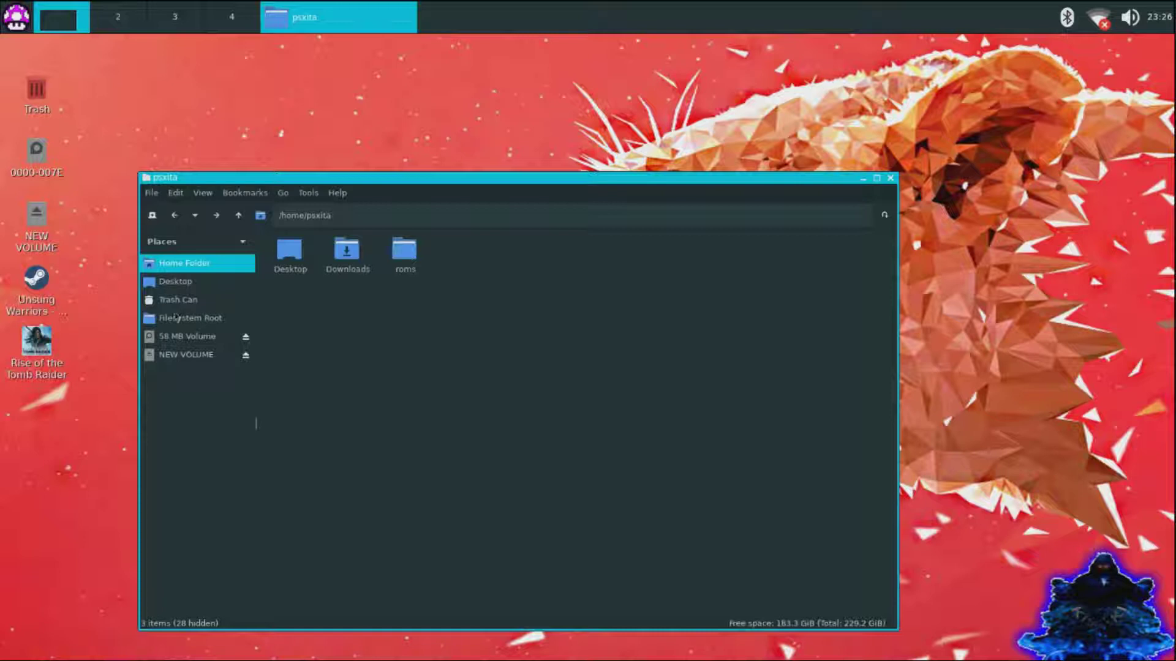
pyautogui.click(183, 357)
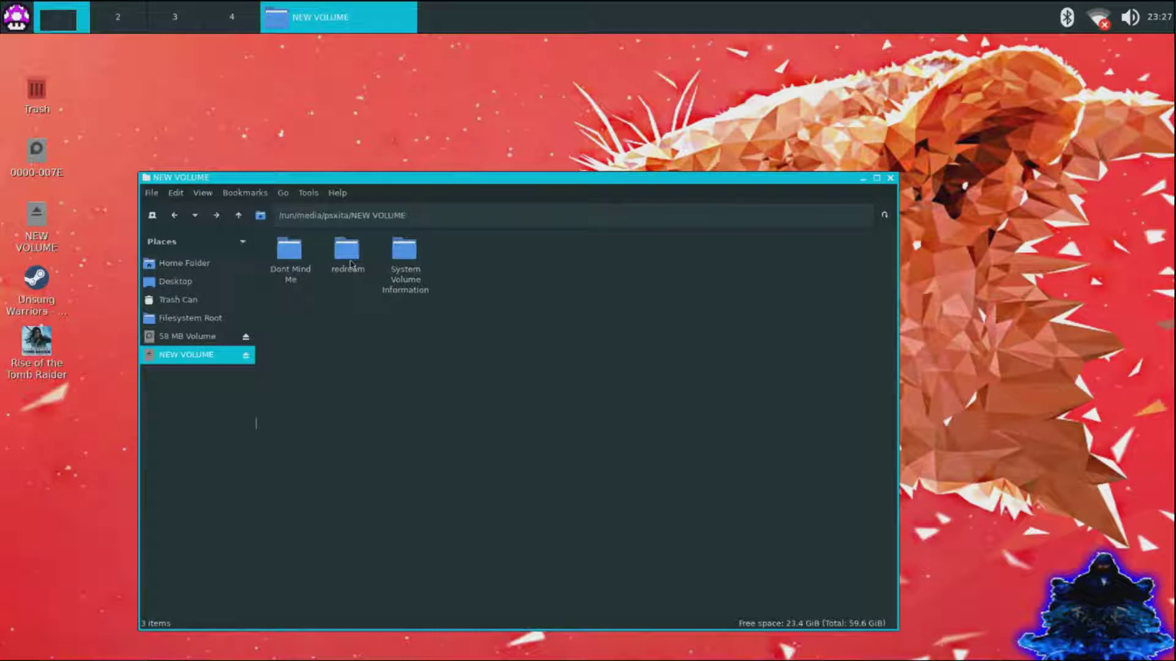
pyautogui.click(351, 265)
pyautogui.rightClick(353, 266)
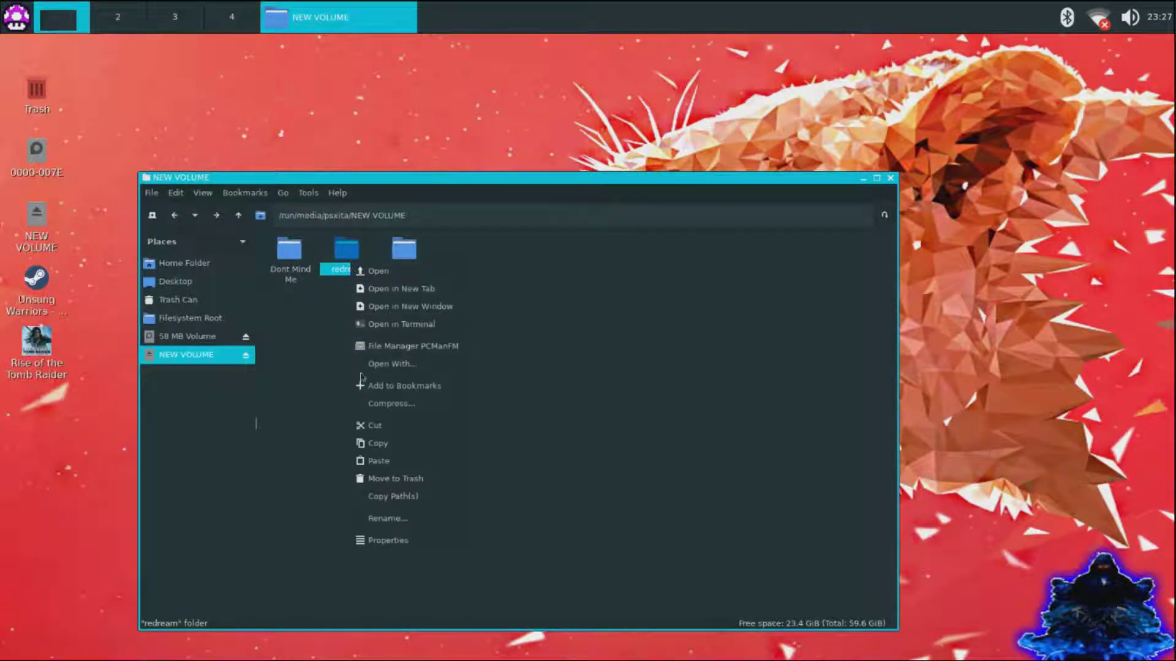
pyautogui.click(373, 443)
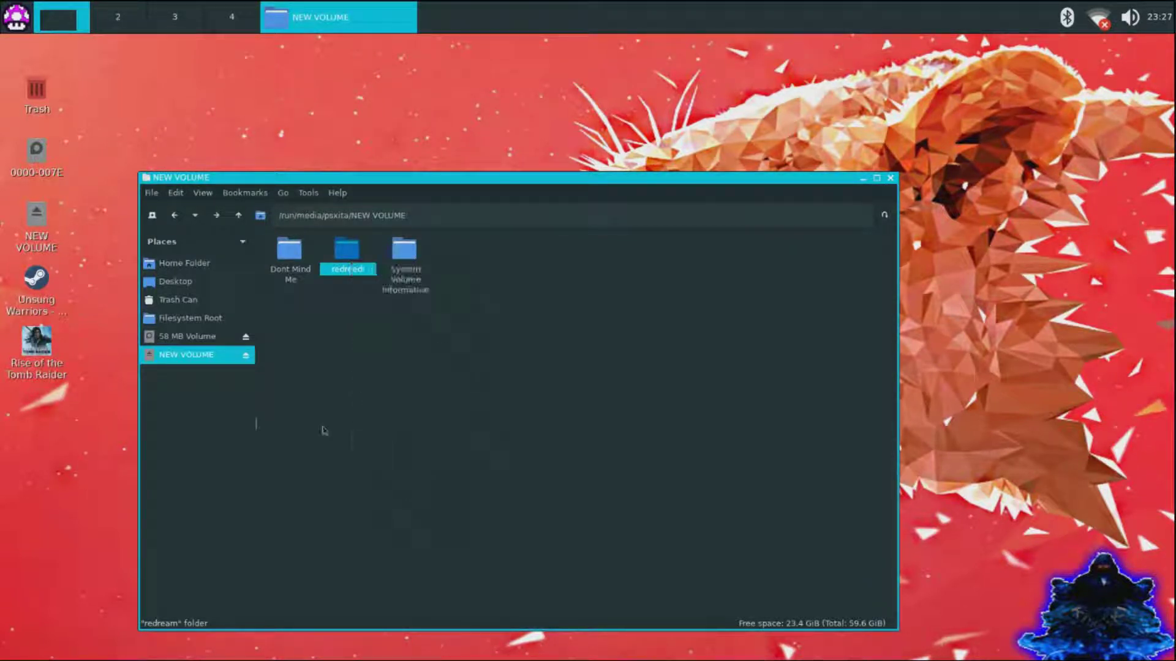
pyautogui.click(178, 268)
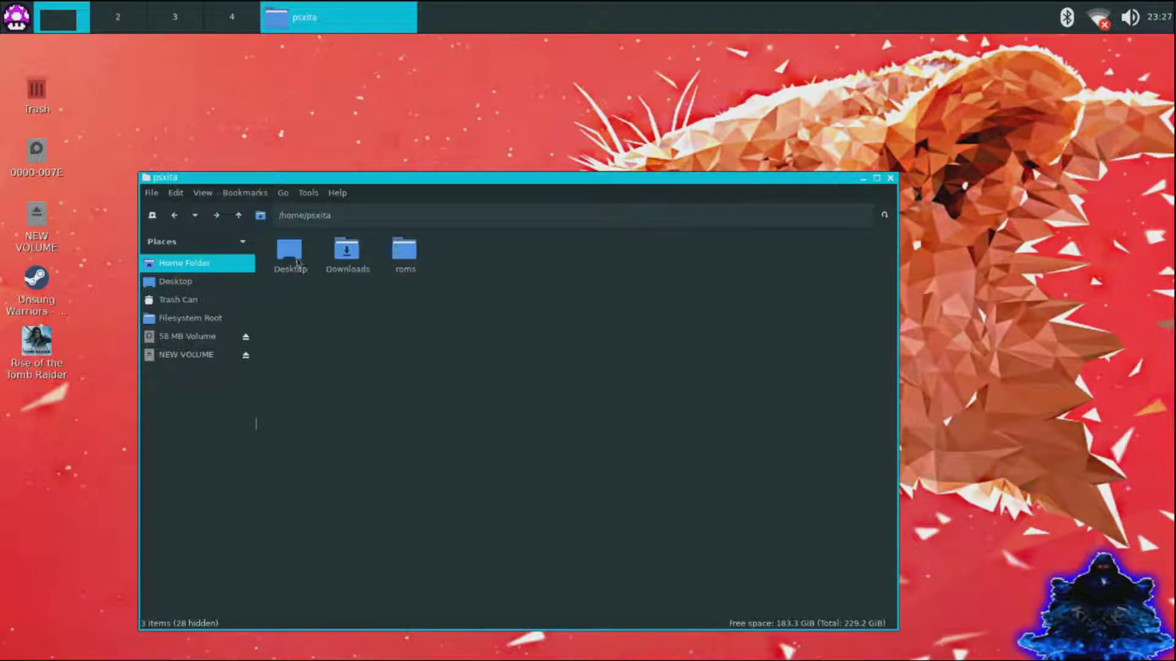
pyautogui.doubleClick(344, 259)
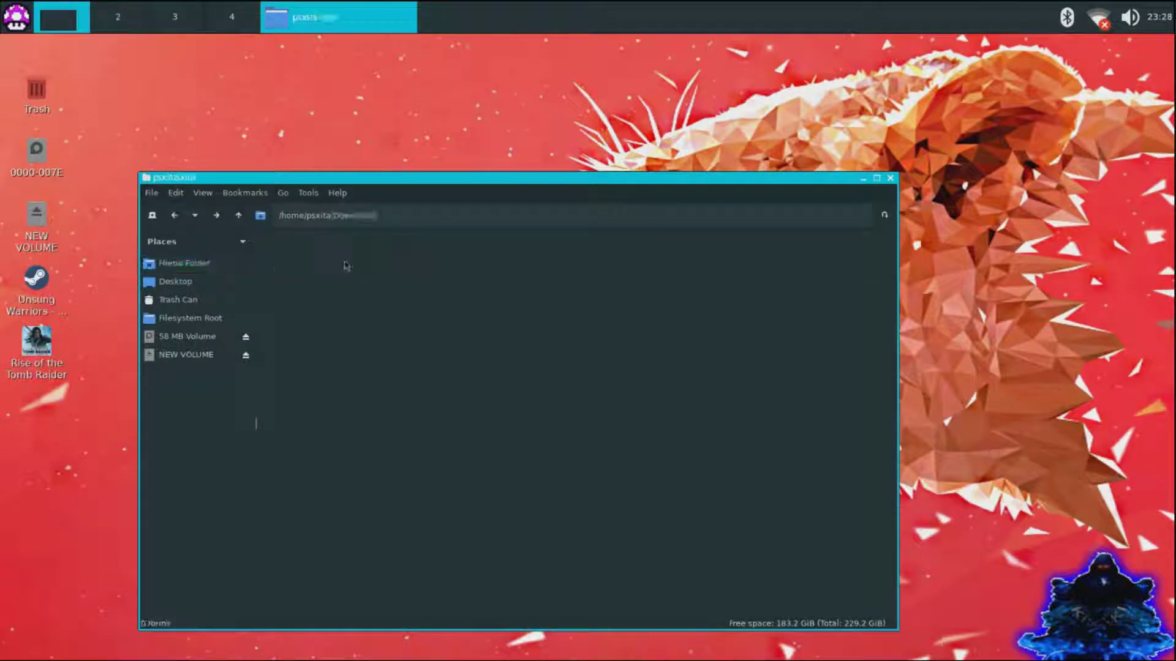
pyautogui.rightClick(346, 265)
pyautogui.click(365, 295)
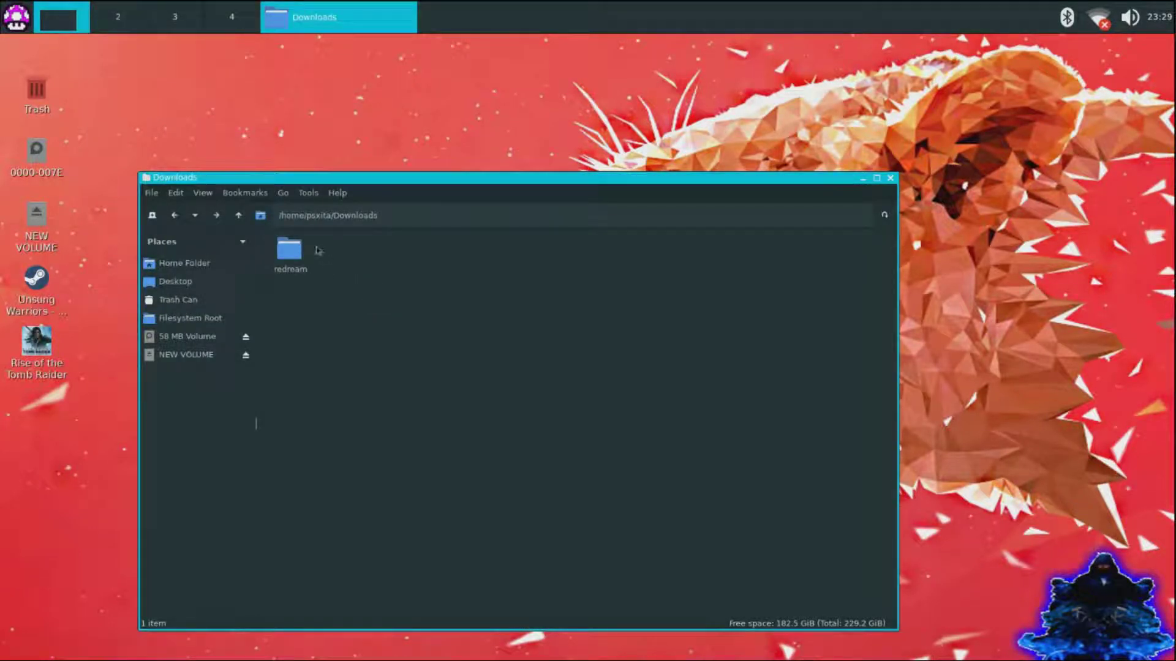
# Open the redream folder in Downloads and copy its full directory path
pyautogui.doubleClick(298, 263)
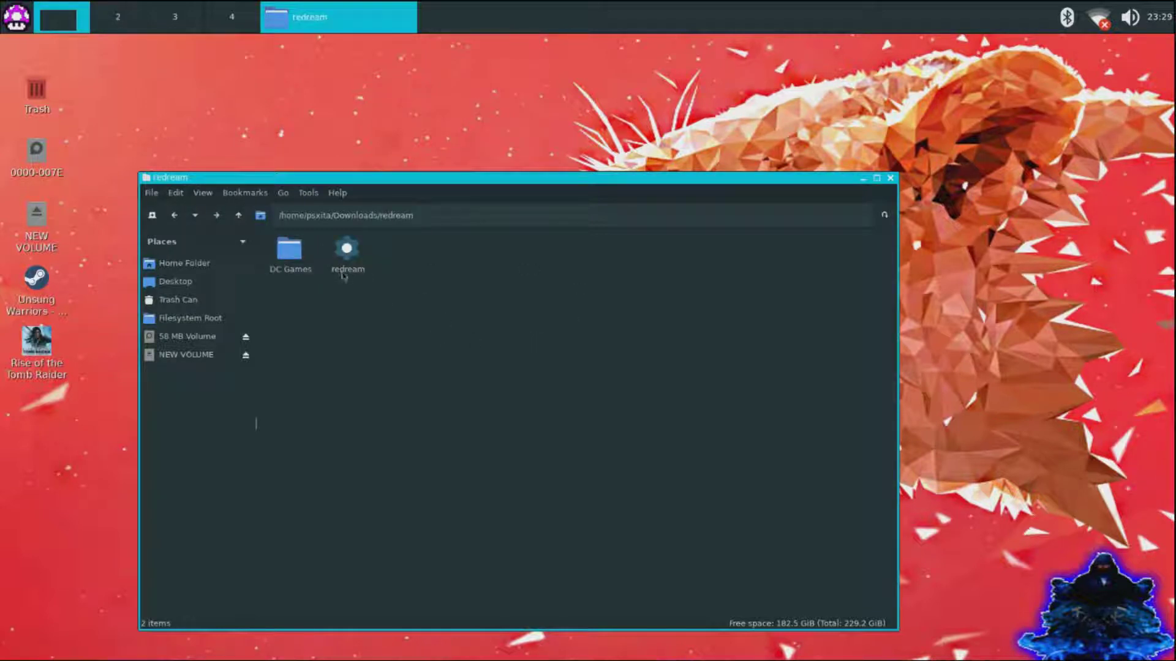
pyautogui.moveTo(419, 215); pyautogui.dragTo(276, 222)
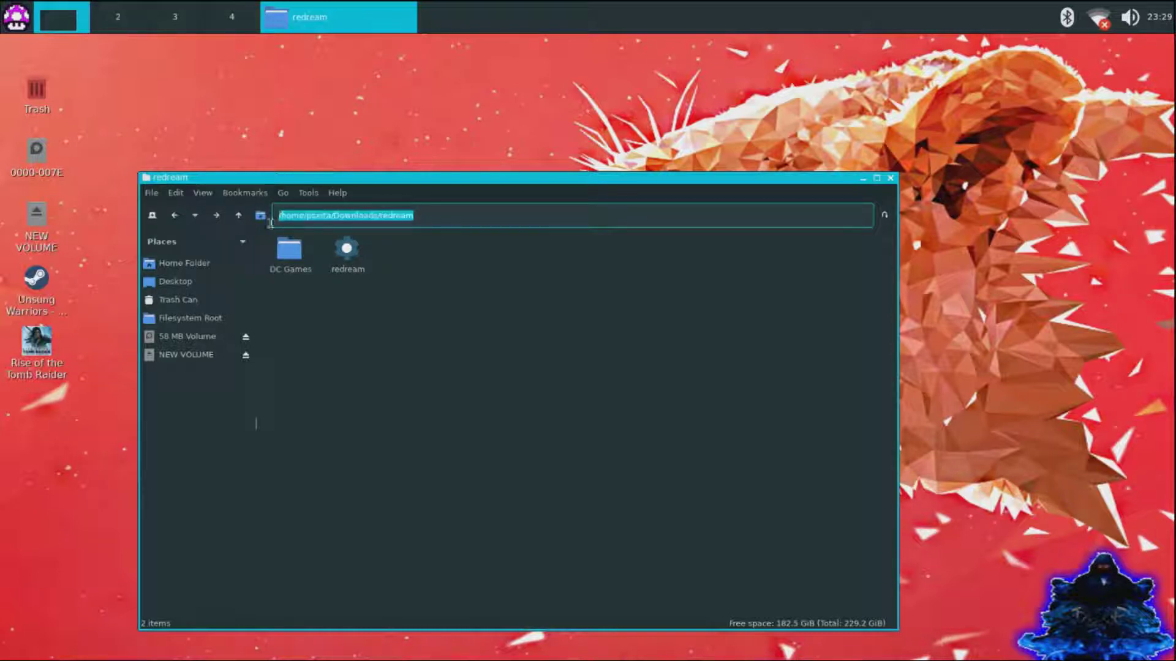
pyautogui.rightClick(303, 218)
pyautogui.click(328, 243)
# In a terminal beside the file manager, change the directory to /home/psxita/Downloads/redream
pyautogui.click(21, 27)
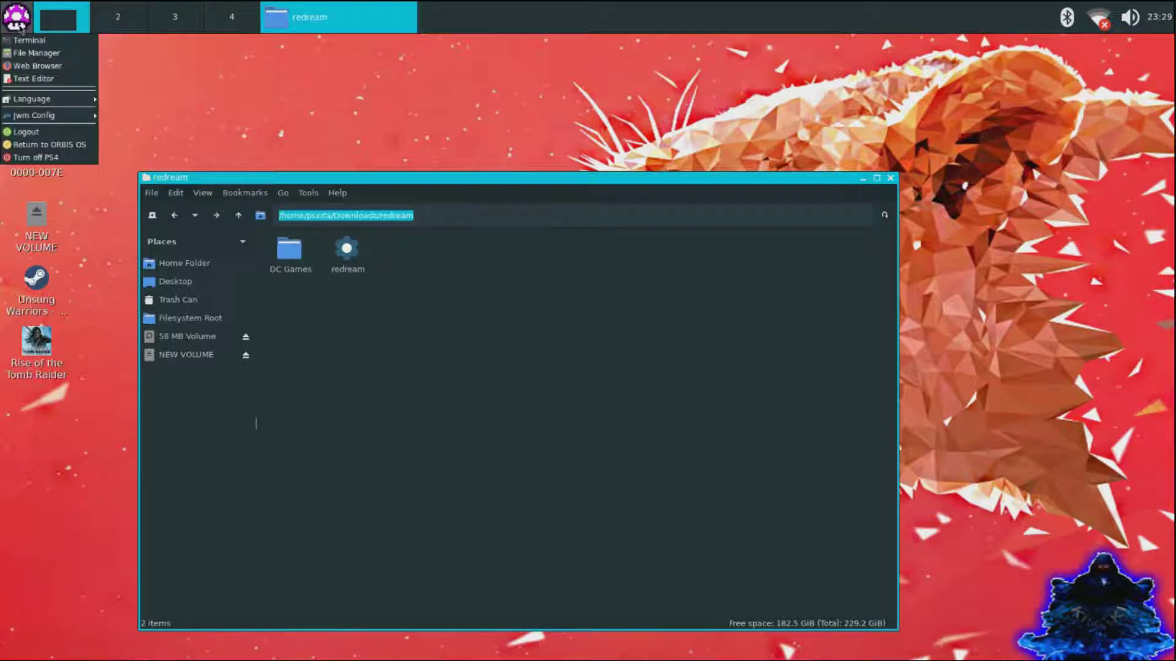
pyautogui.click(26, 41)
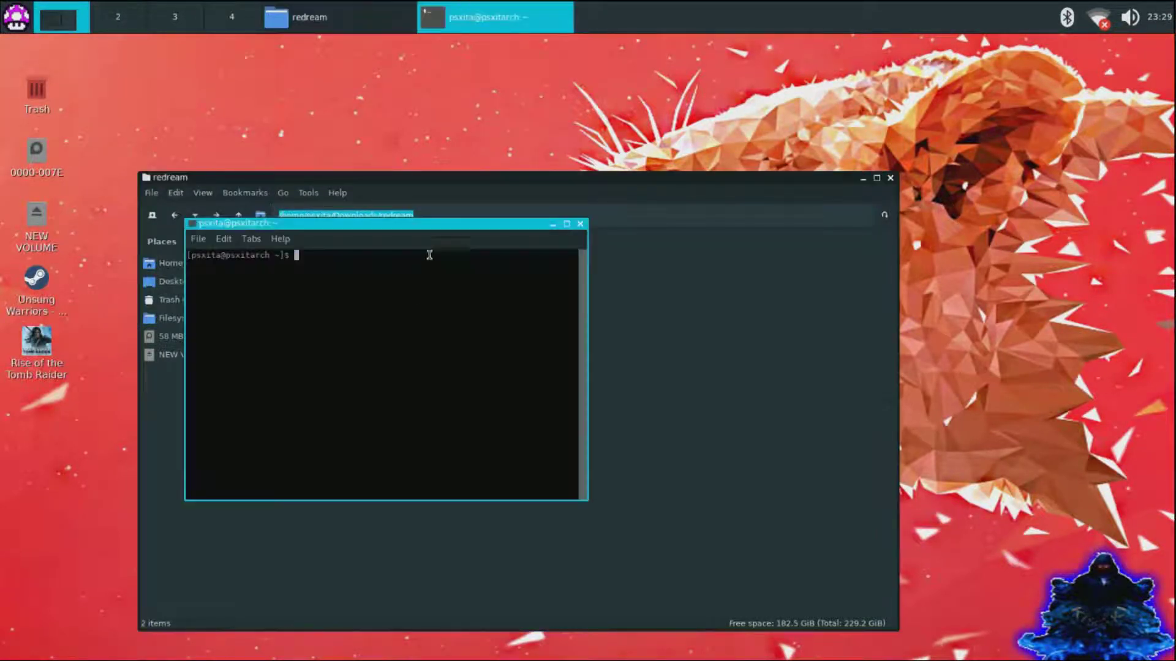
pyautogui.moveTo(429, 179); pyautogui.dragTo(693, 122)
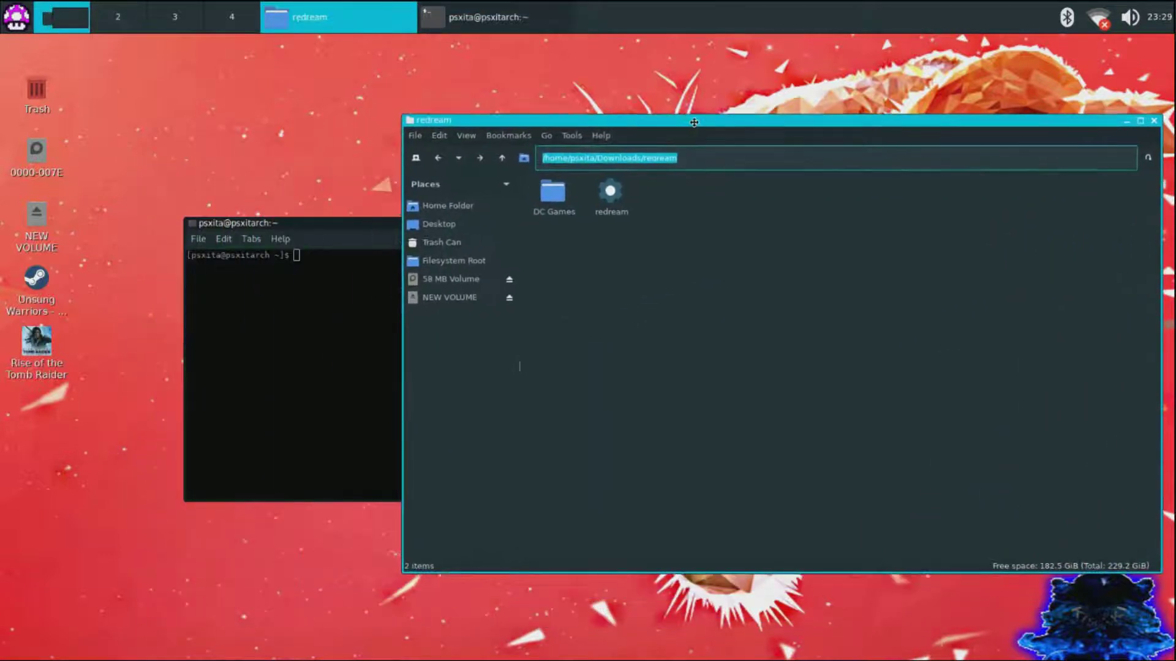
pyautogui.click(386, 238)
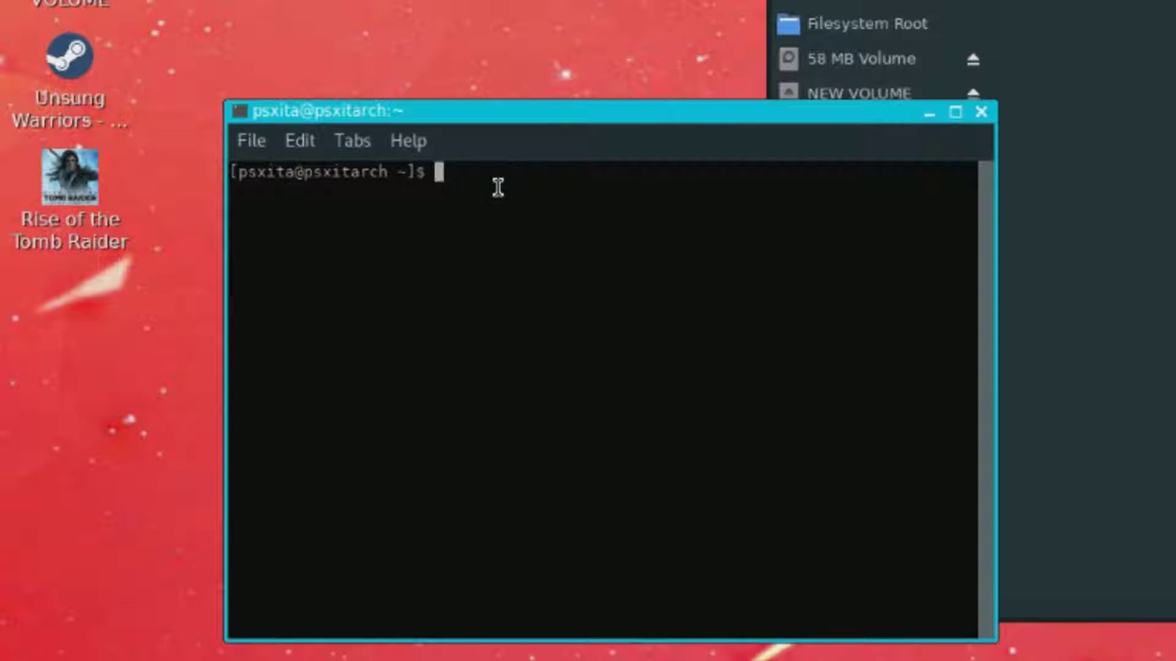
pyautogui.write('cd')
pyautogui.rightClick(498, 188)
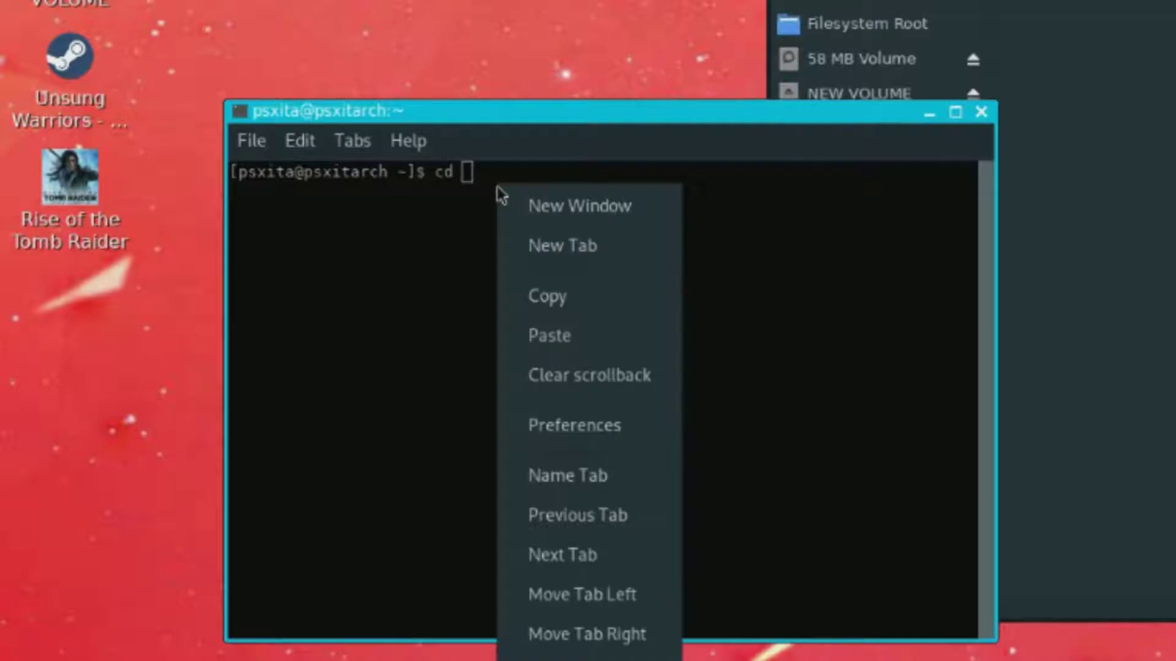
pyautogui.click(548, 336)
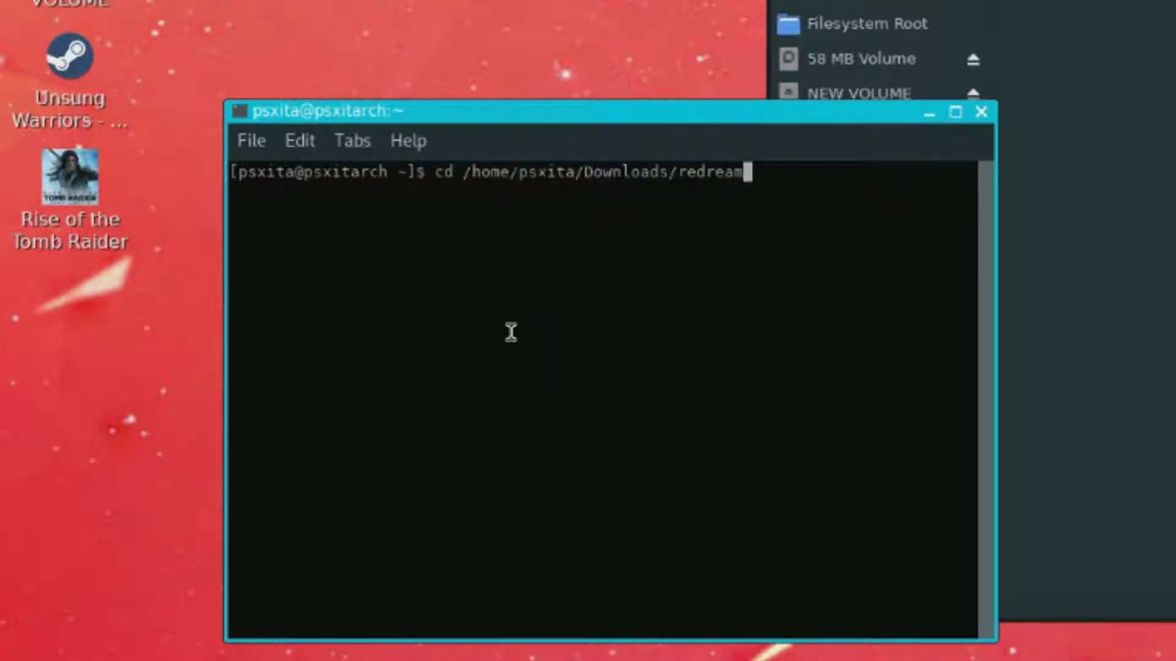
pyautogui.press('Return')
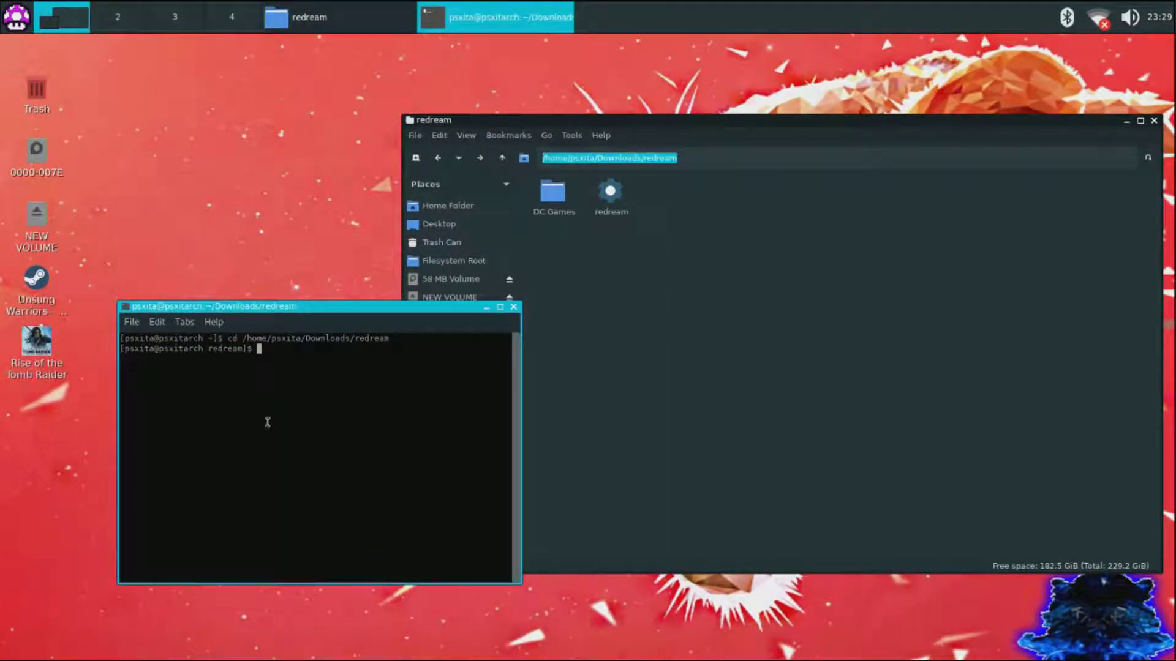
# Copy the file name of the redream executable without renaming the file
pyautogui.click(636, 267)
pyautogui.rightClick(618, 223)
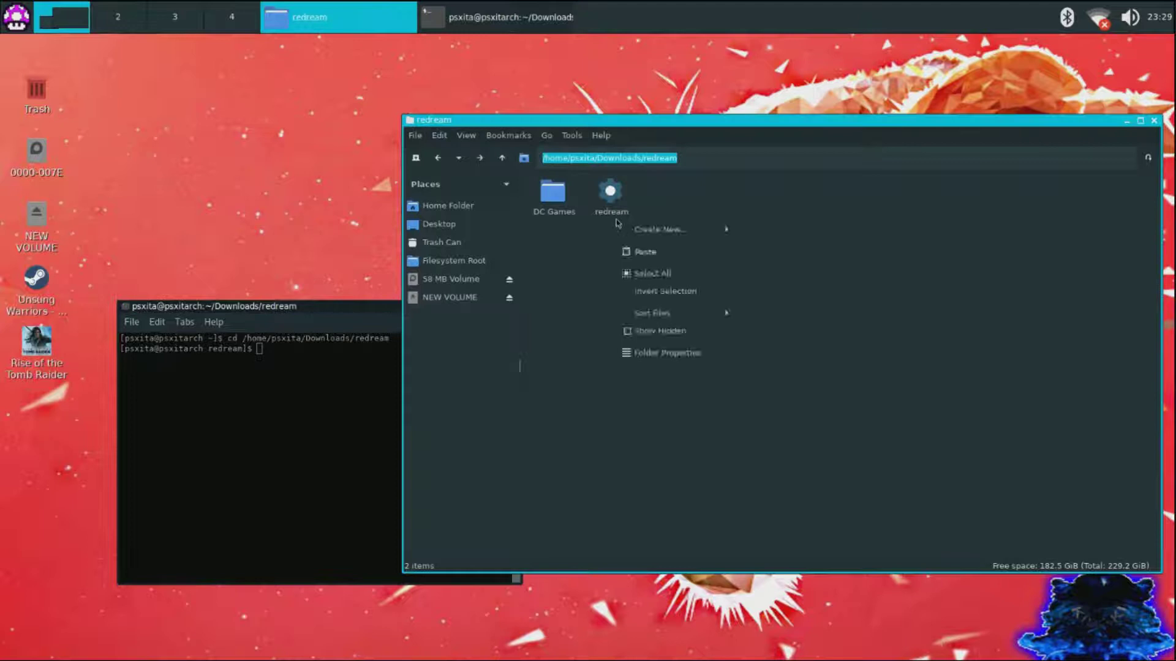
pyautogui.click(614, 212)
pyautogui.rightClick(614, 212)
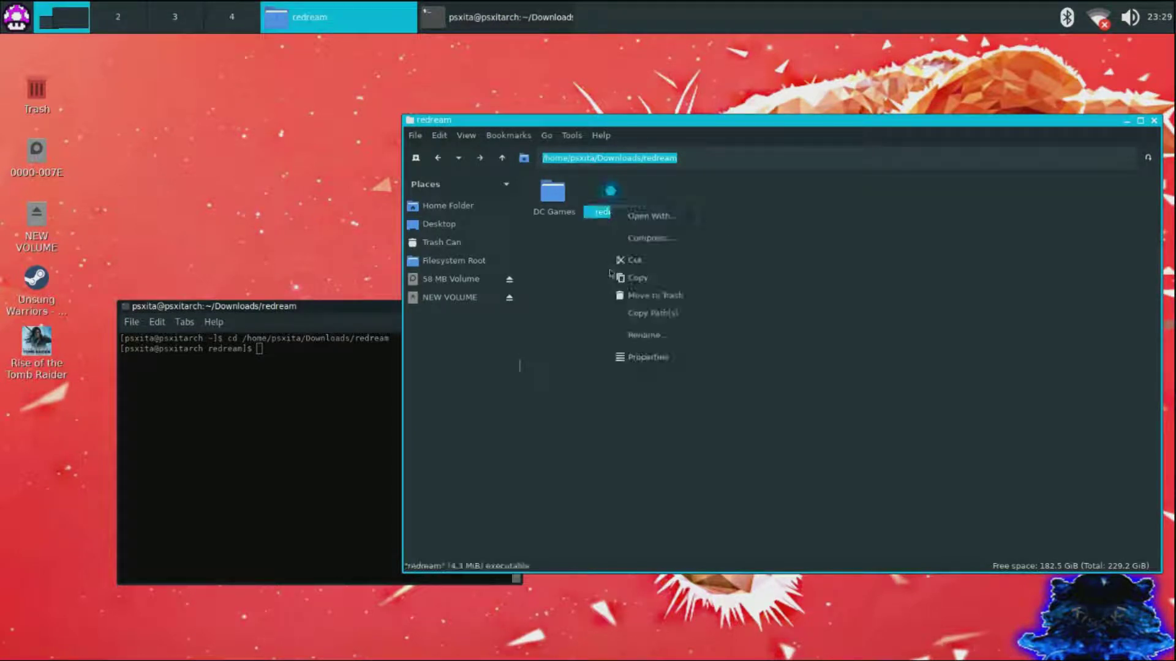
pyautogui.click(648, 332)
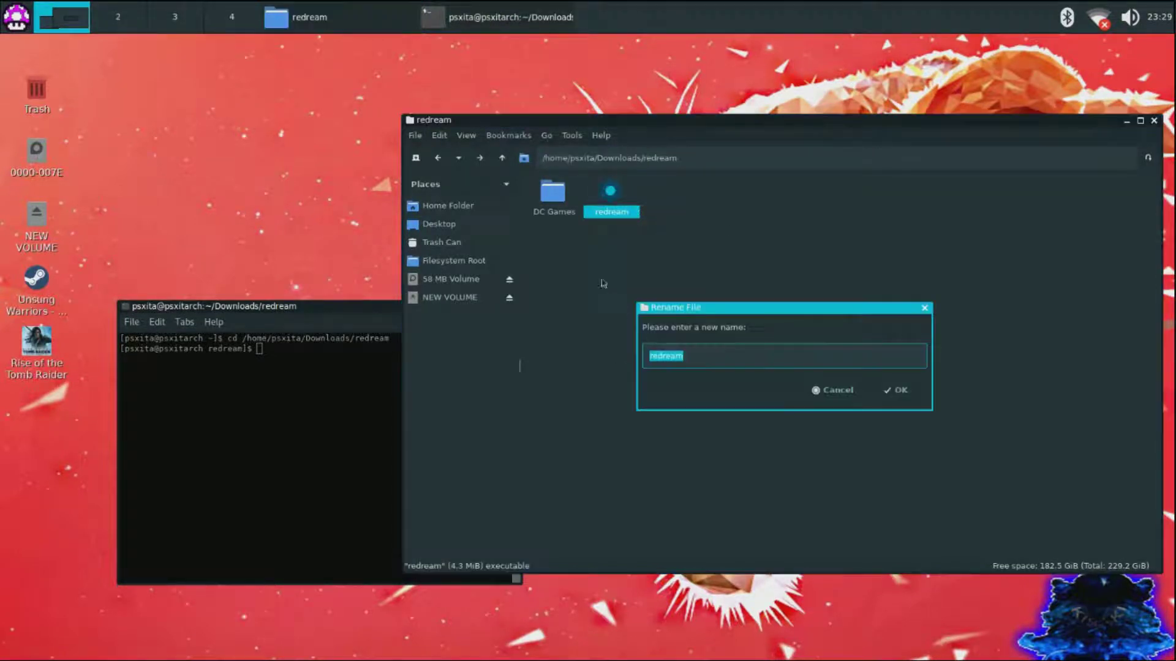
pyautogui.rightClick(672, 354)
pyautogui.click(690, 384)
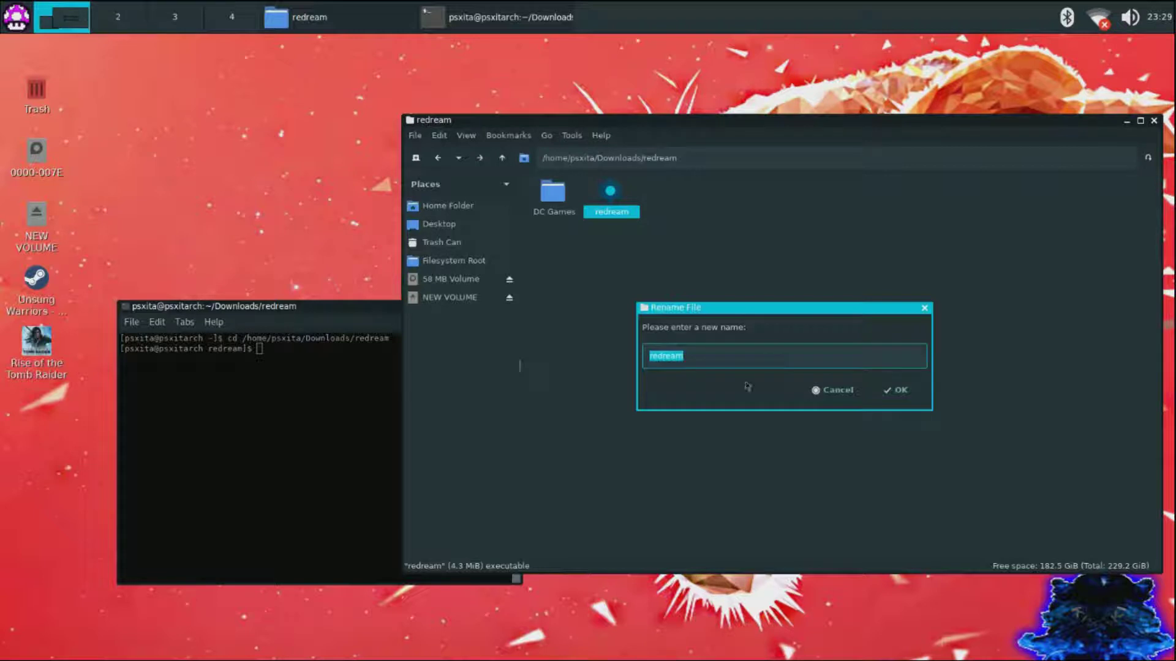
pyautogui.click(828, 390)
# Try to run ./redream in the terminal
pyautogui.click(364, 303)
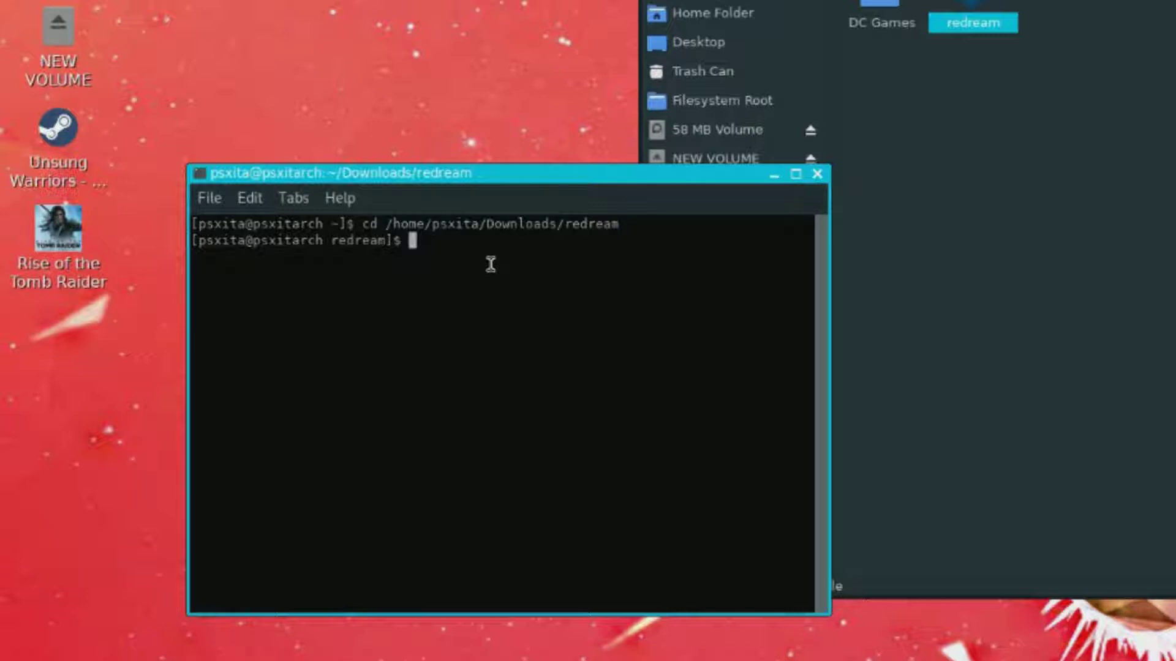
pyautogui.write('./')
pyautogui.rightClick(460, 280)
pyautogui.click(499, 419)
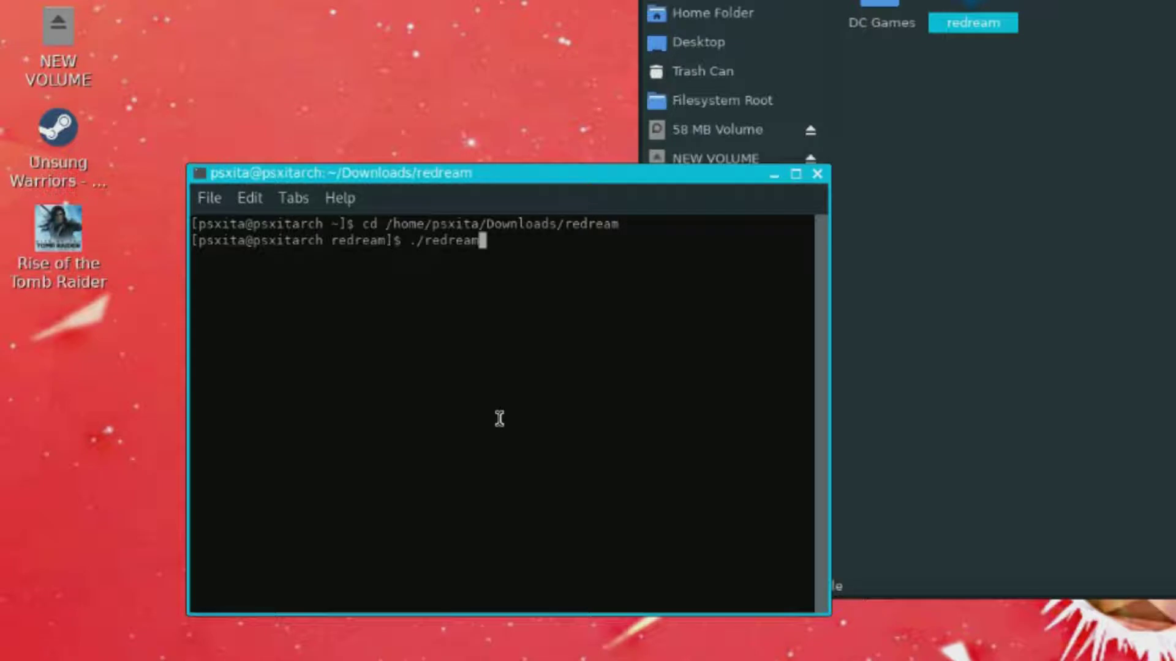
pyautogui.press('Return')
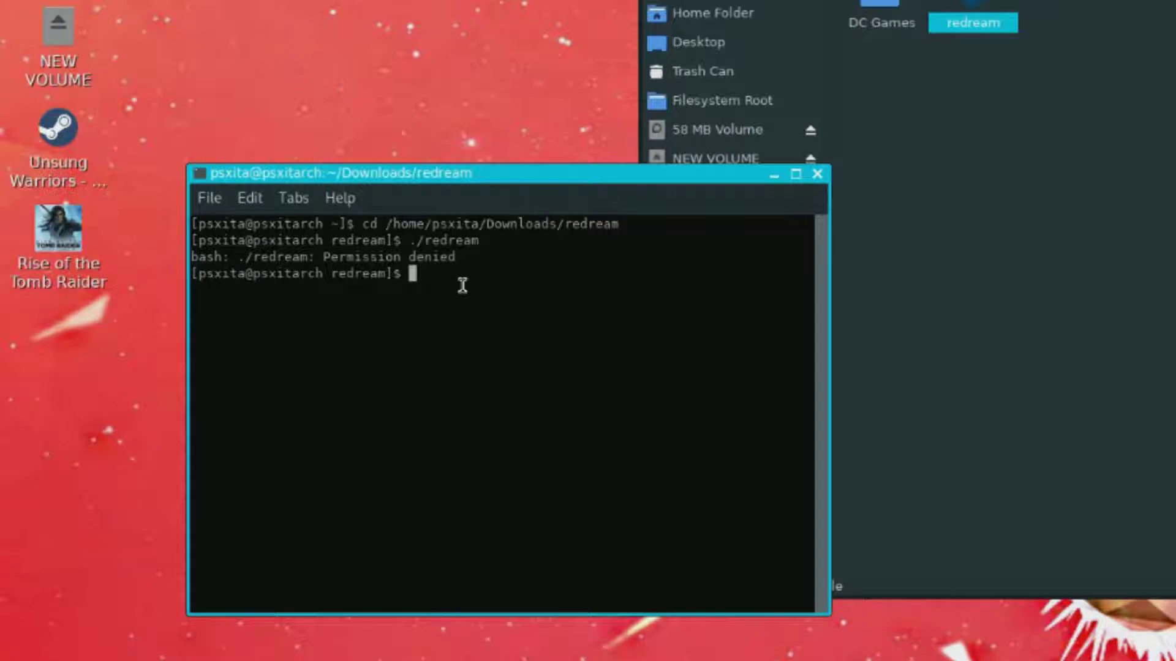
# Make the emulator file executable with chmod a+x ./redream and close the terminal
pyautogui.write('chmod a+x  ./')
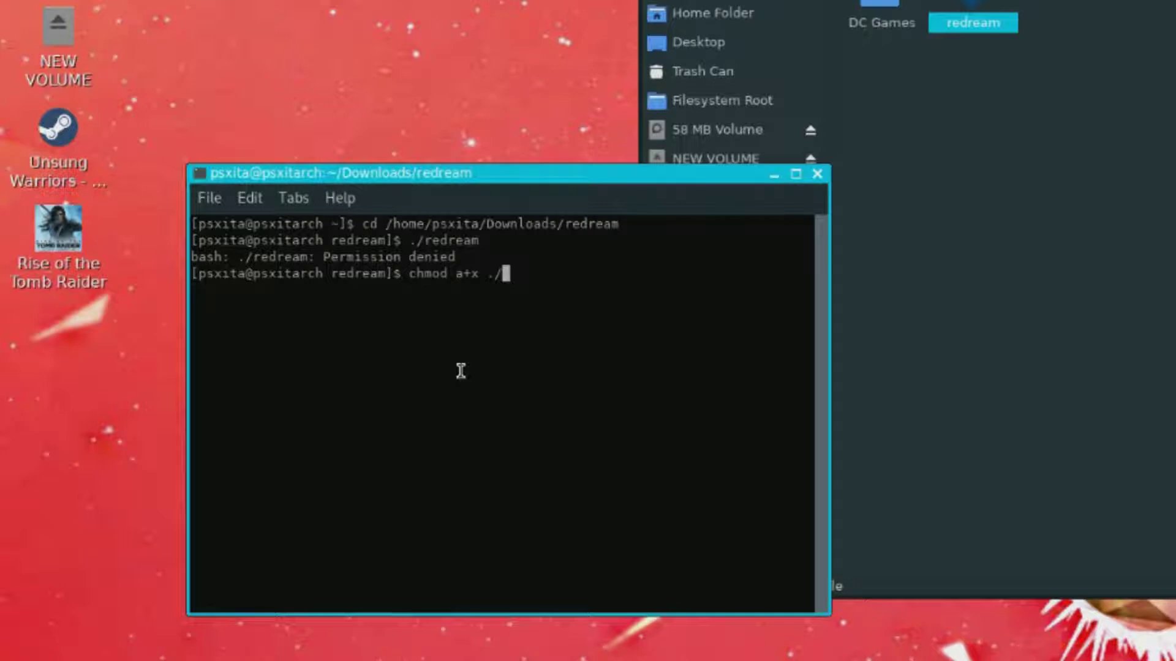
pyautogui.rightClick(525, 279)
pyautogui.click(540, 397)
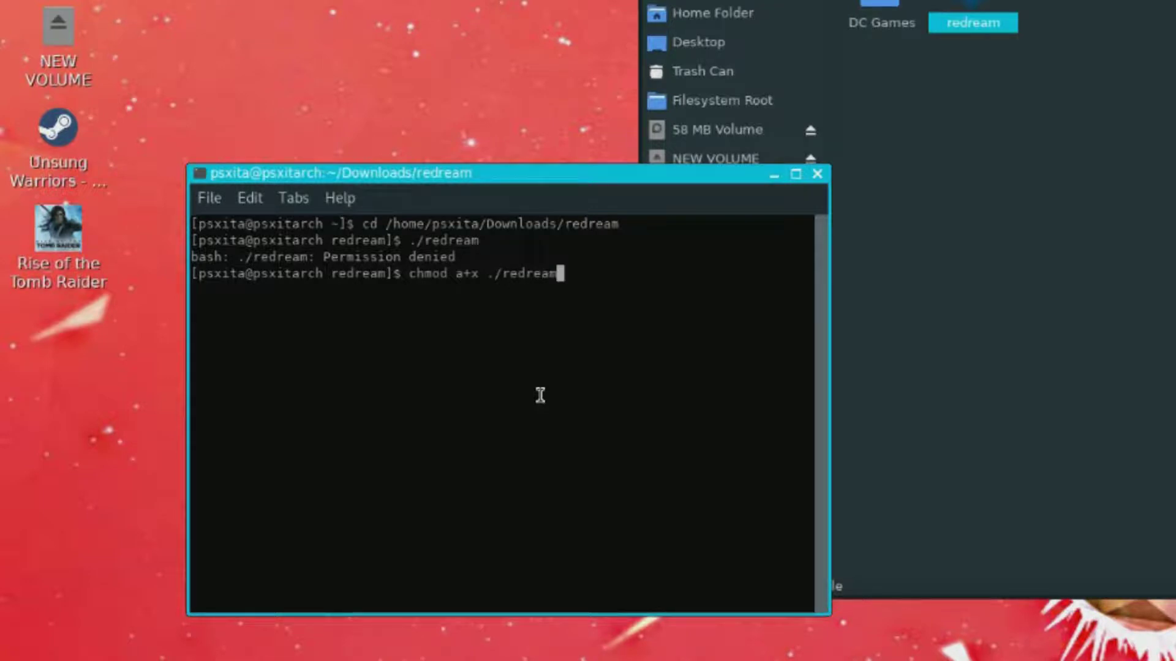
pyautogui.press('Return')
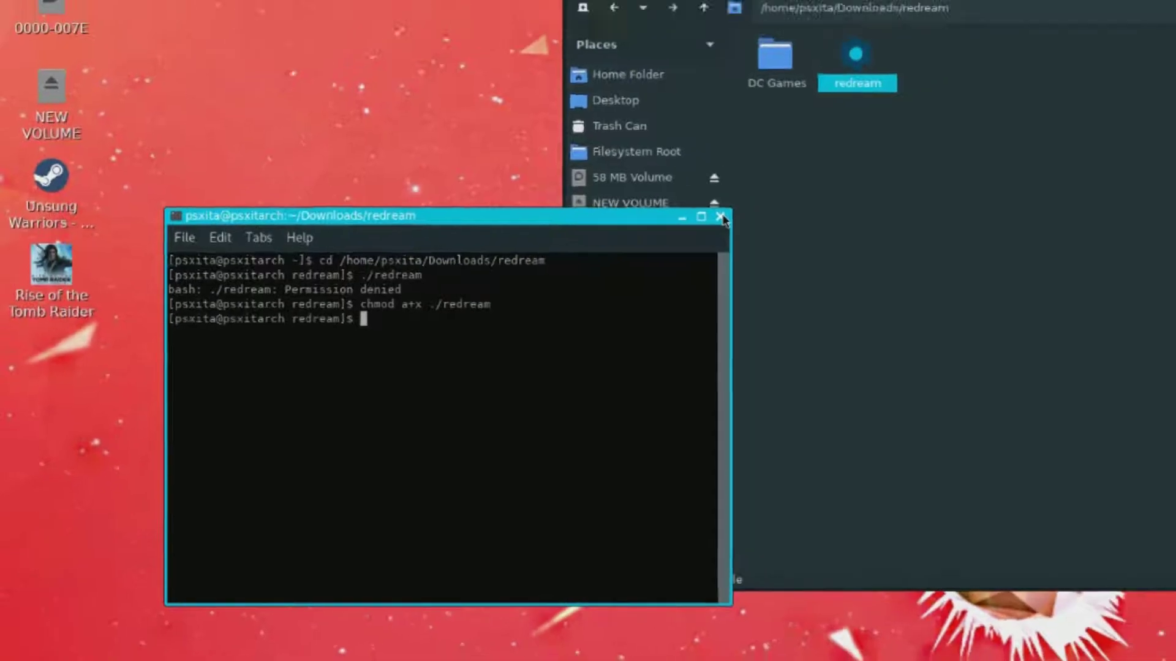
pyautogui.click(721, 217)
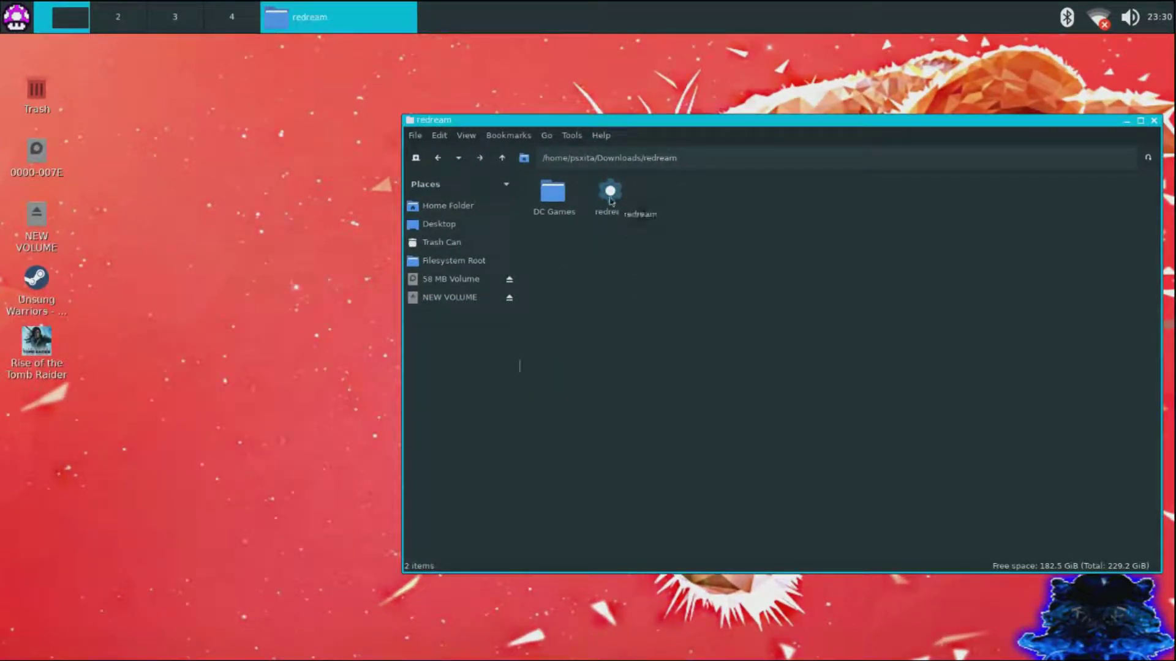
# Execute the redream file from the file manager and move the emulator window clear of the folder's files
pyautogui.click(608, 196)
pyautogui.press('Return')
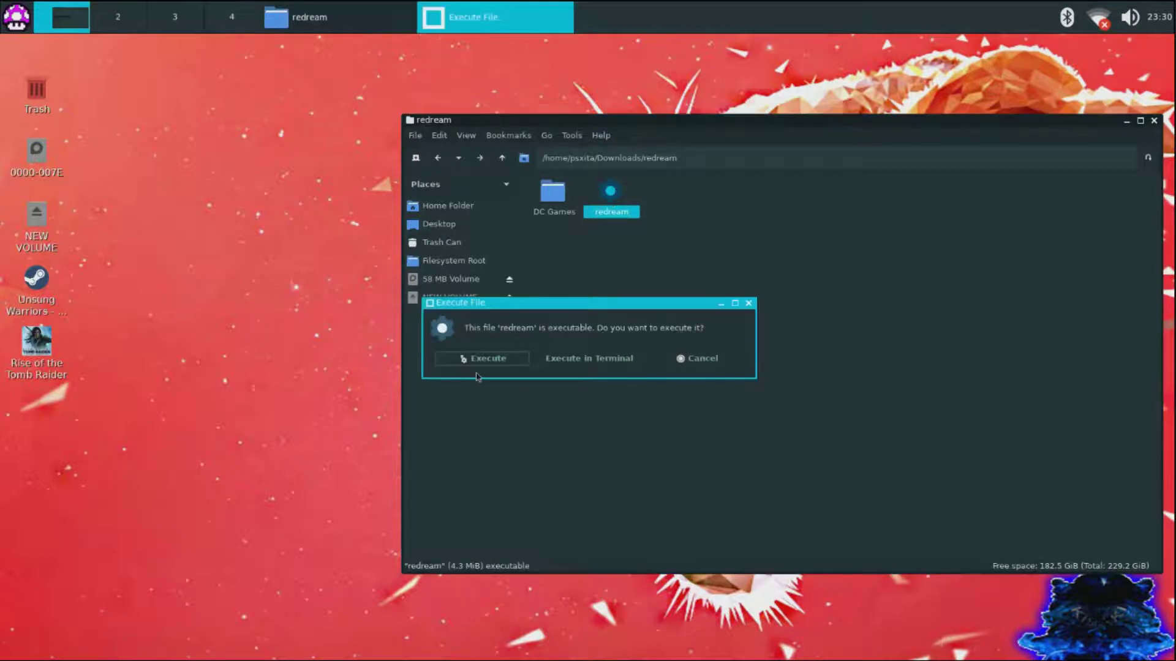
pyautogui.click(499, 366)
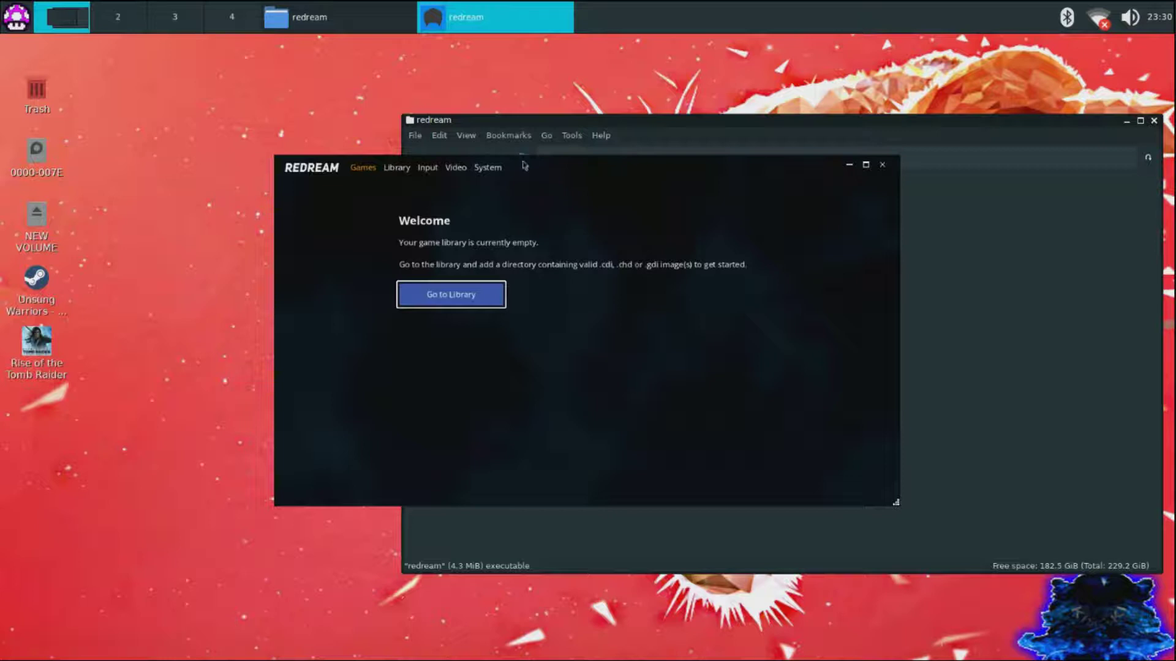
pyautogui.moveTo(525, 163); pyautogui.dragTo(426, 290)
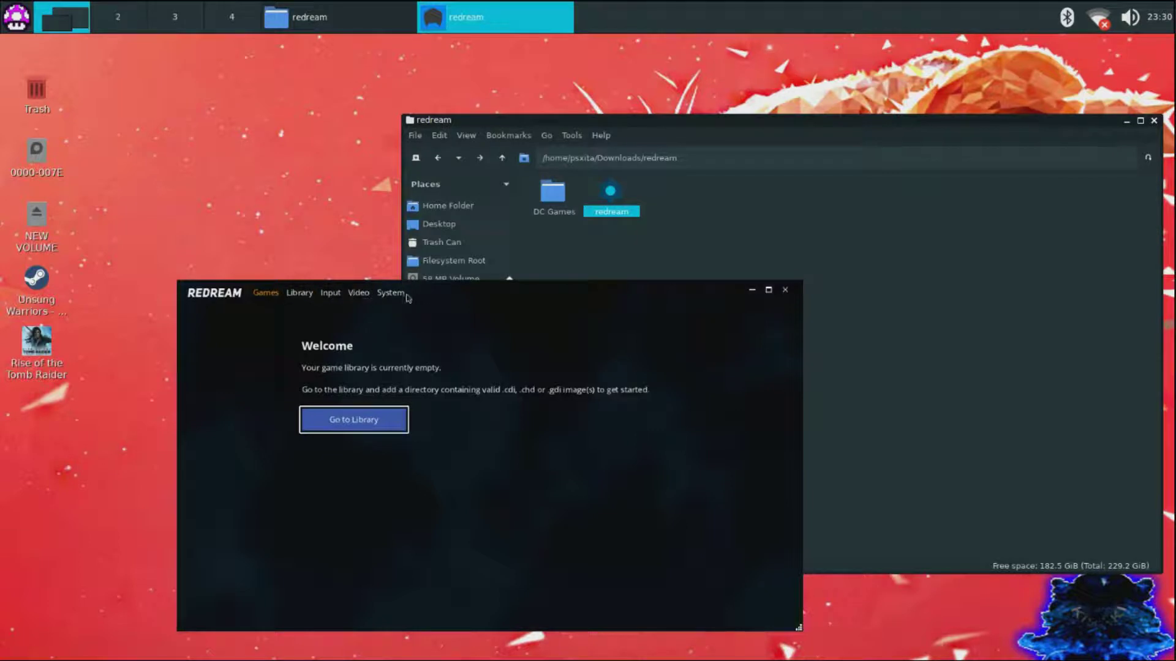
# Review Redream's system and input options, and set Fullscreen to true in the video options
pyautogui.click(390, 293)
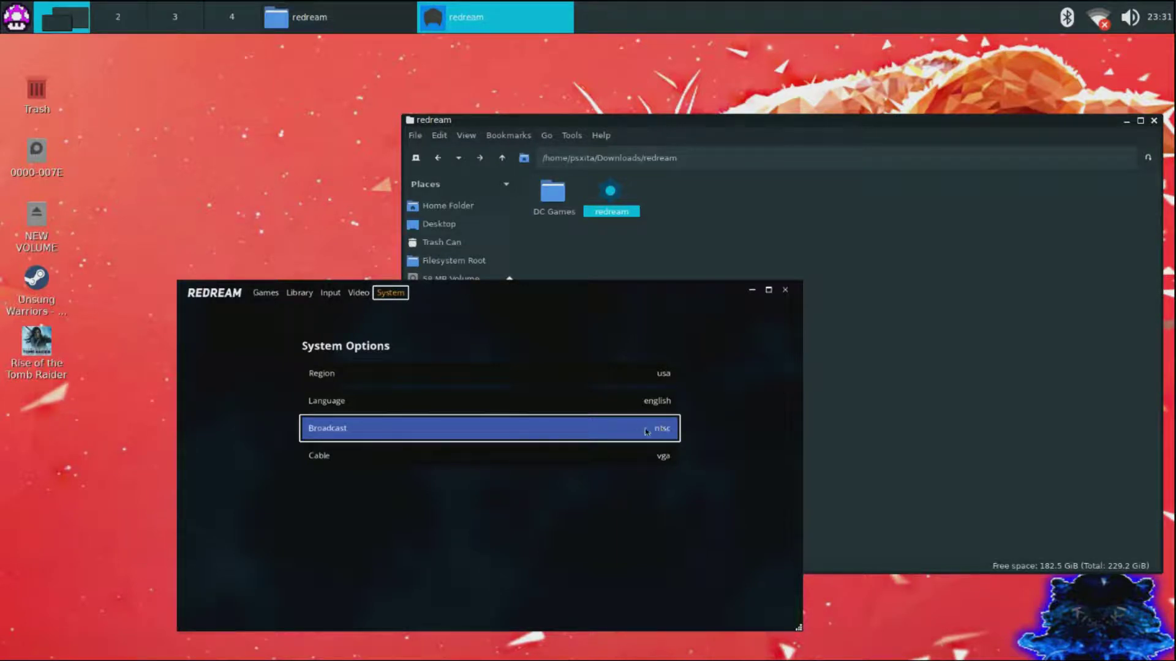
pyautogui.click(360, 293)
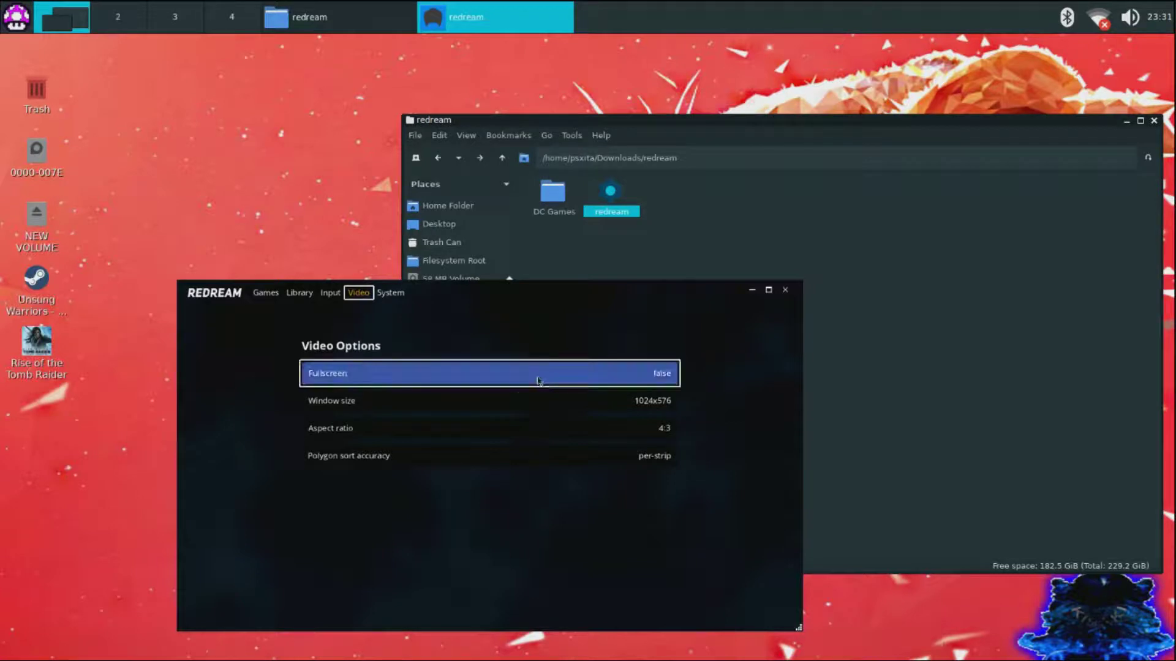
pyautogui.click(635, 376)
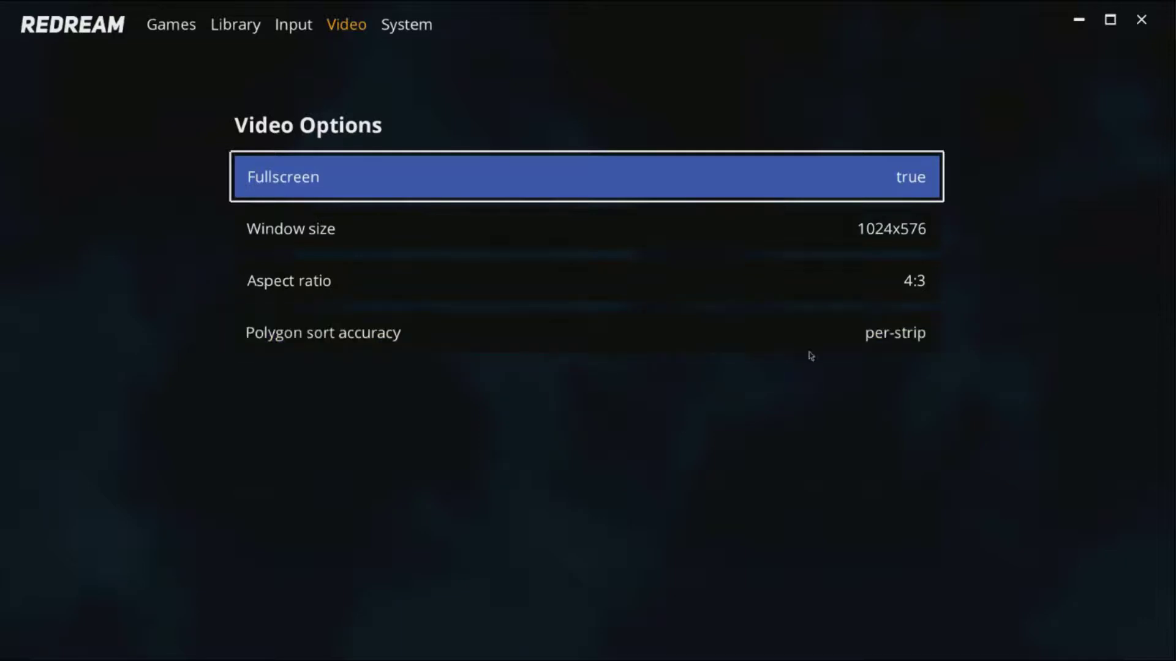
pyautogui.click(292, 31)
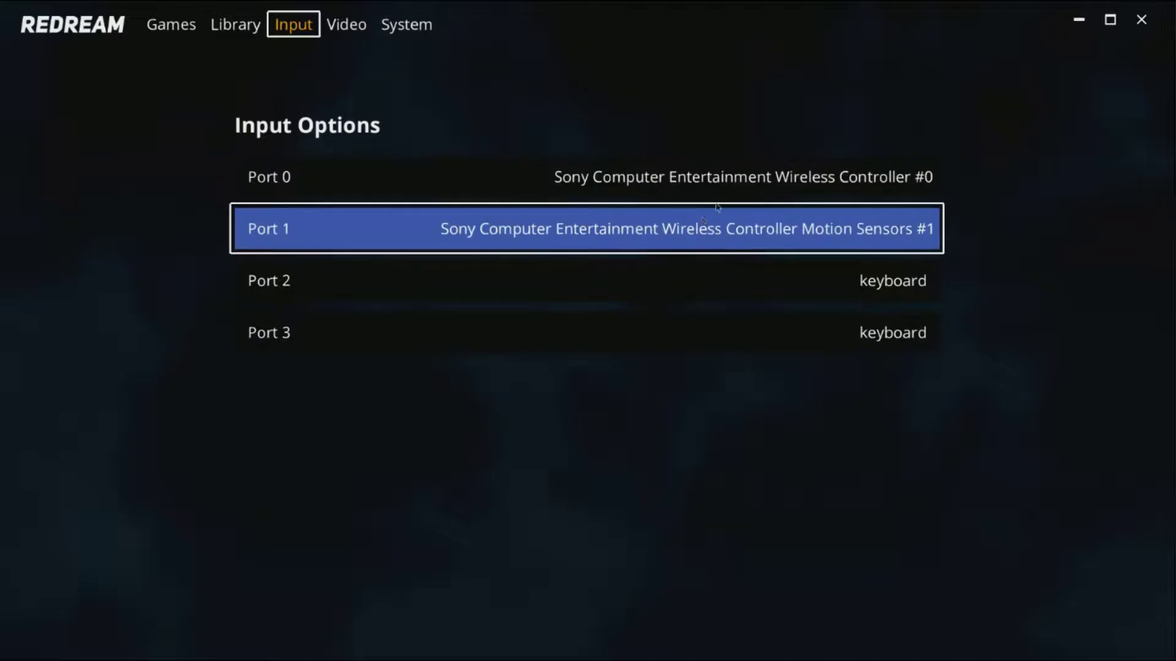
# Add the Downloads/redream/DC Games directory from the home folder to the game library
pyautogui.click(195, 28)
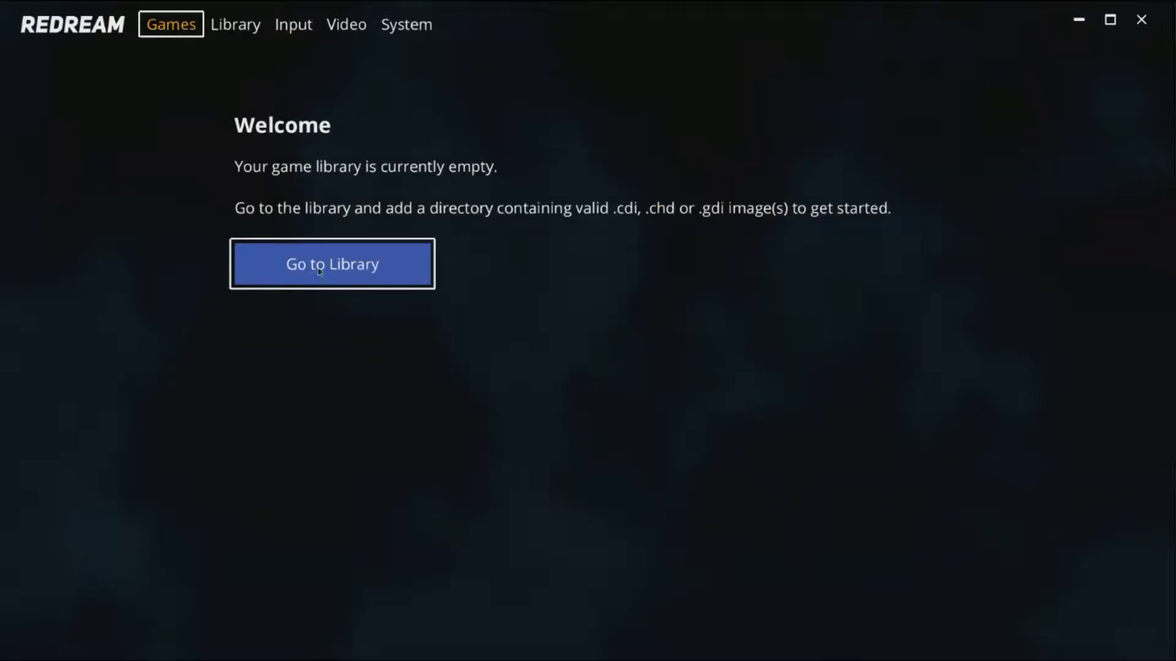
pyautogui.click(324, 267)
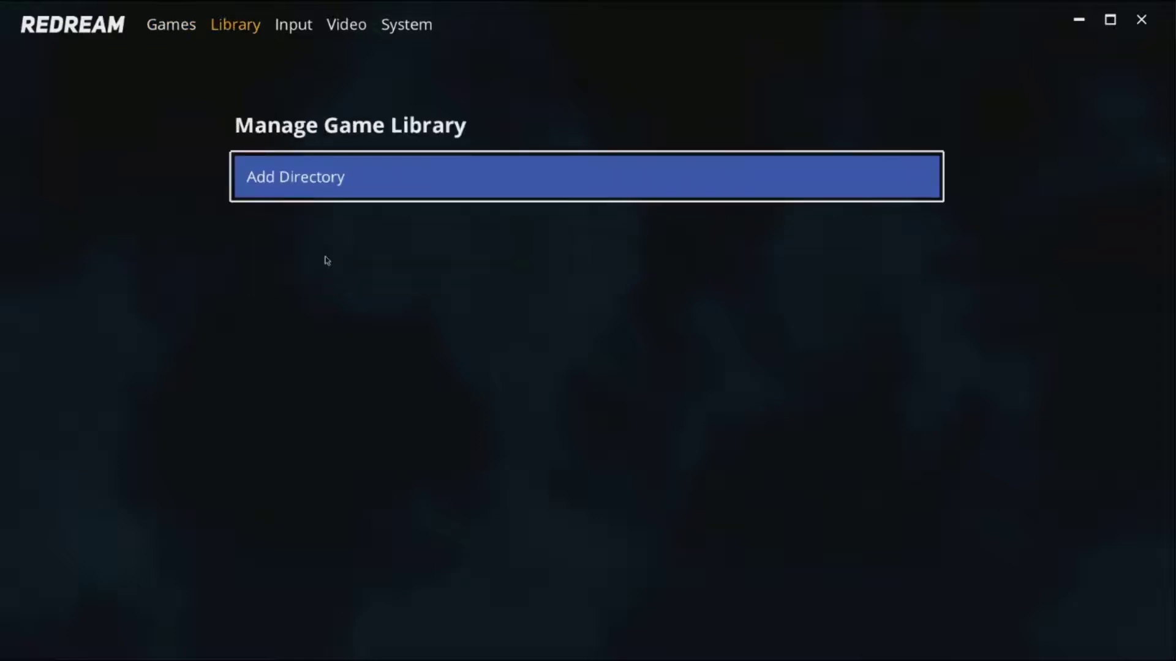
pyautogui.click(312, 183)
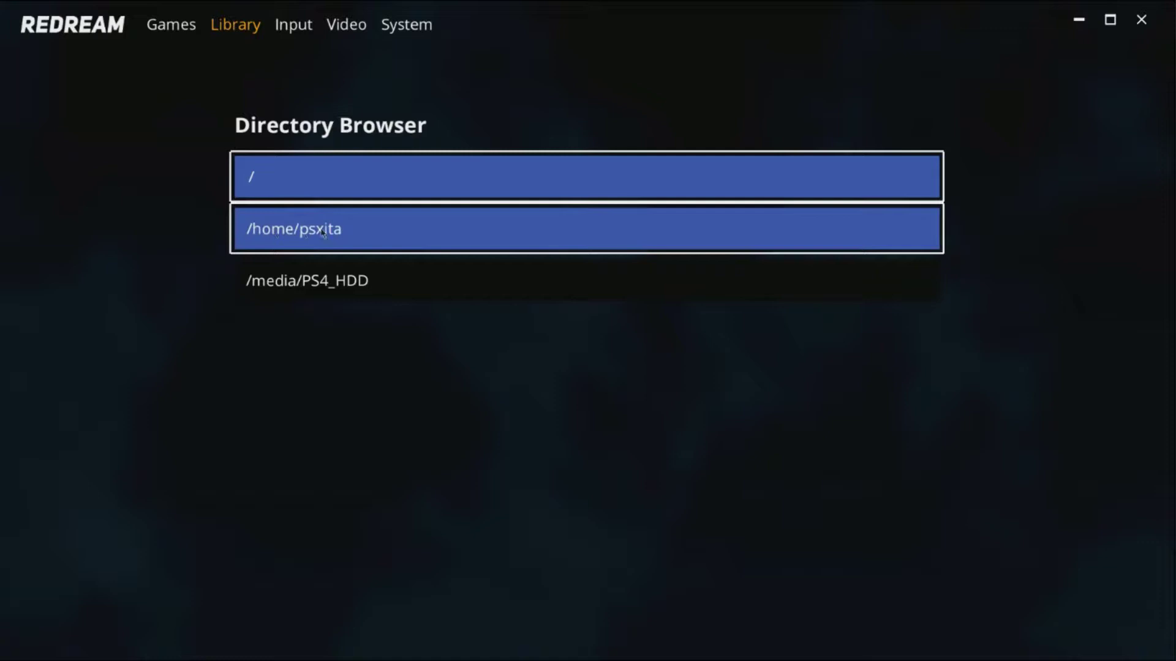
pyautogui.click(352, 235)
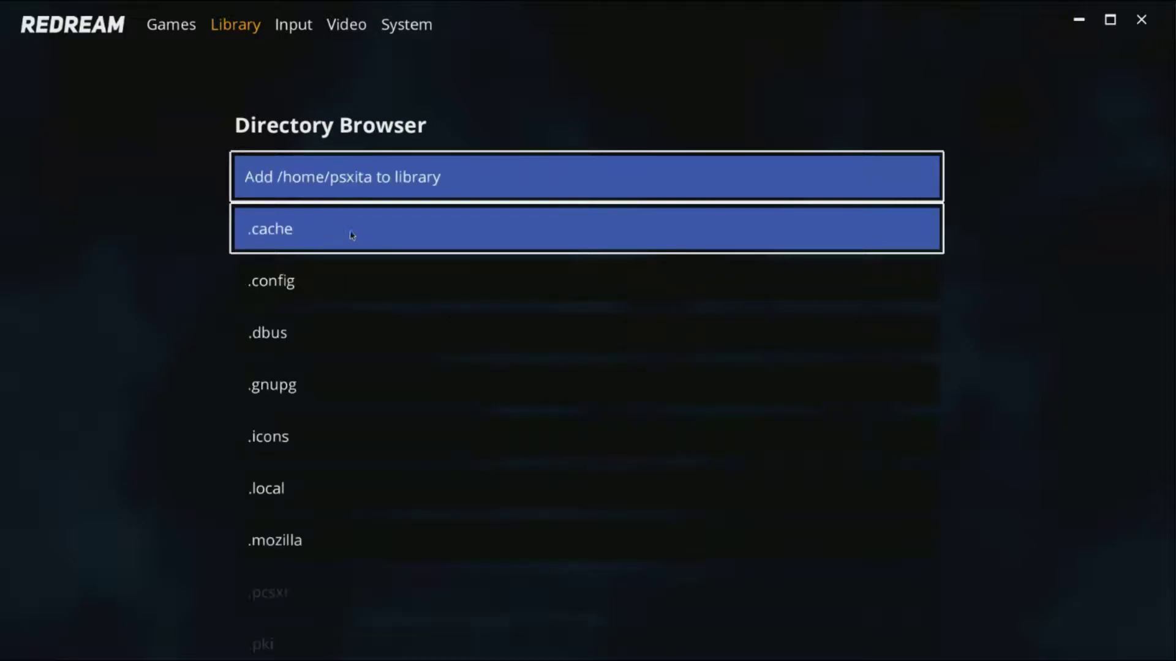
pyautogui.scroll(-6, 409, 424)
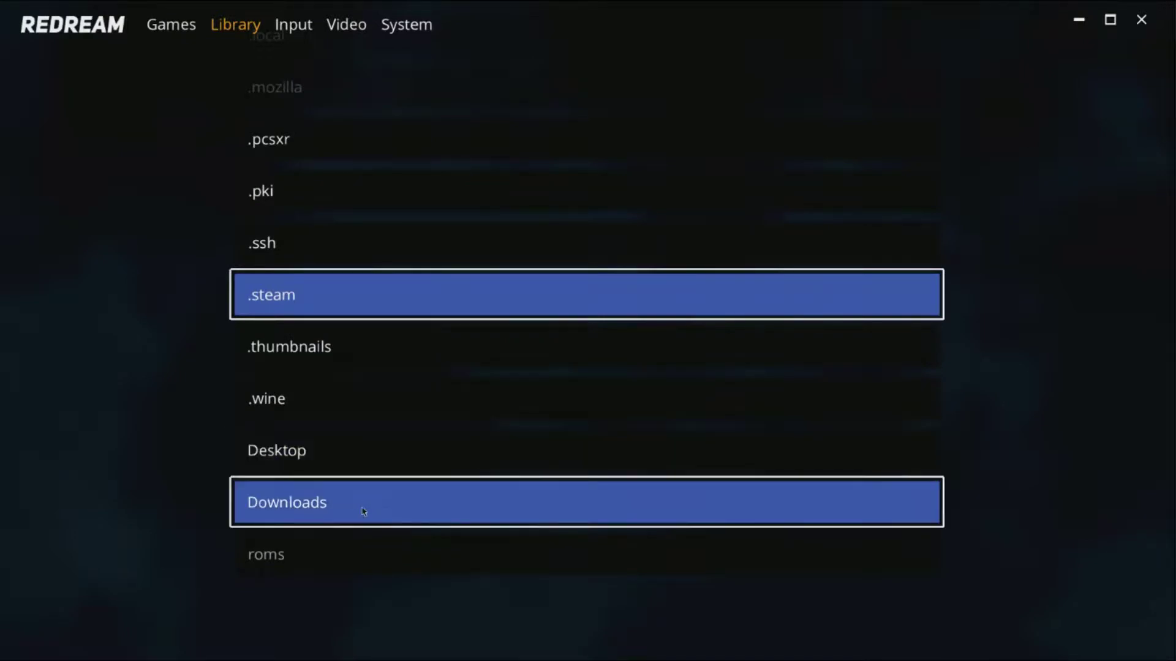
pyautogui.click(364, 511)
pyautogui.click(305, 231)
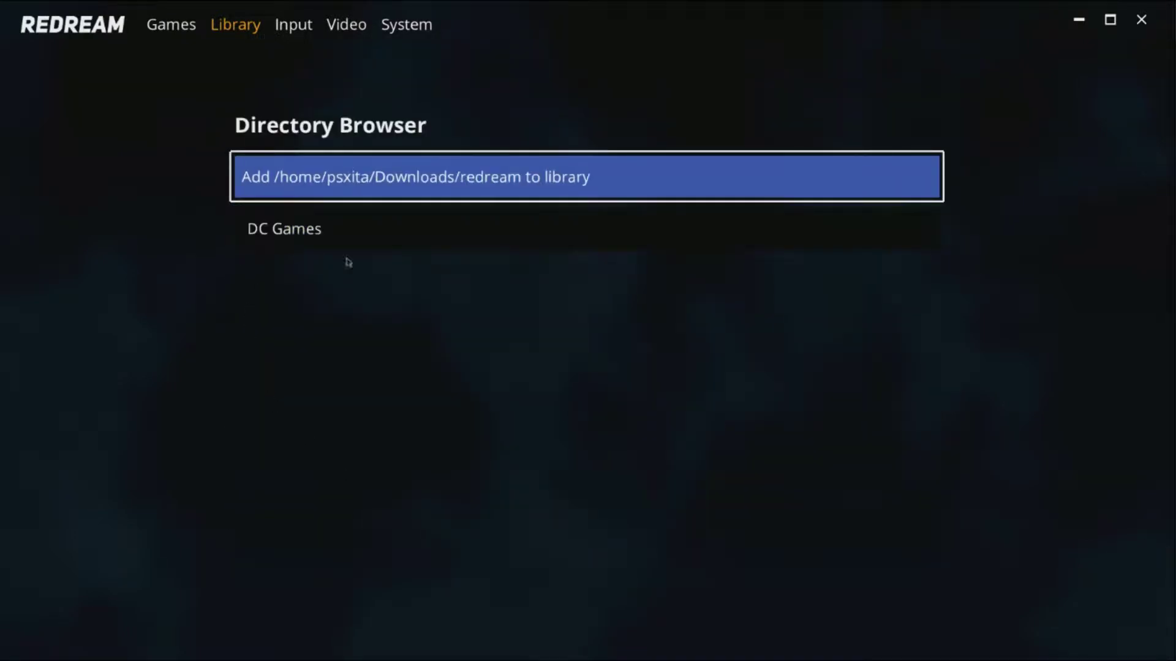
pyautogui.click(293, 231)
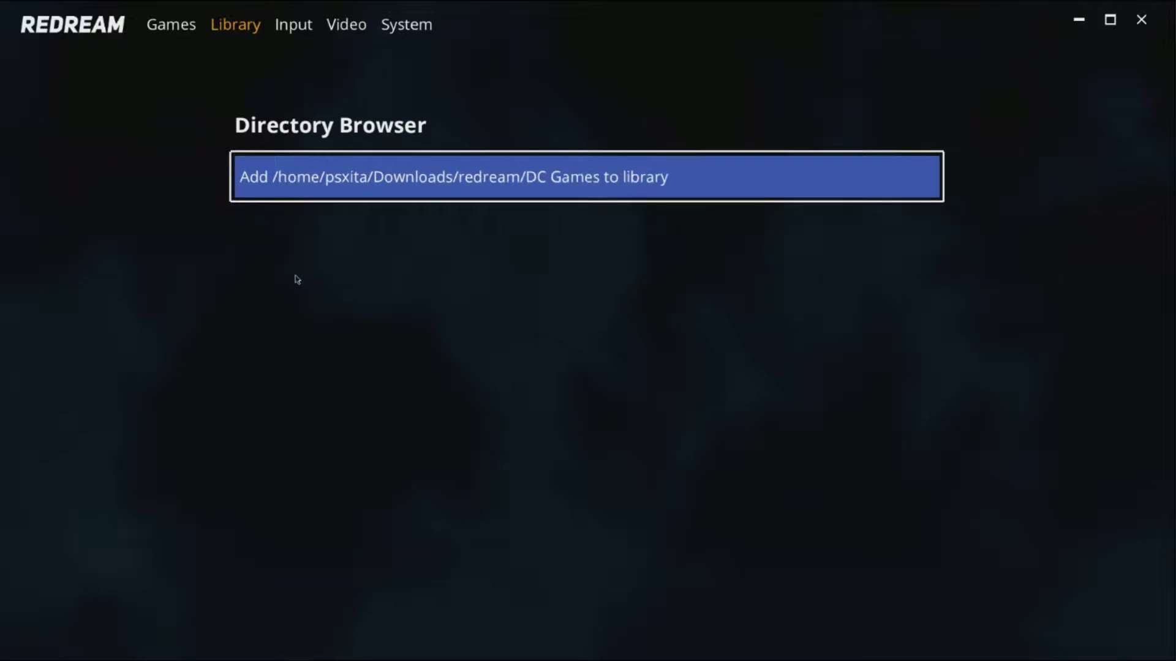
pyautogui.click(722, 185)
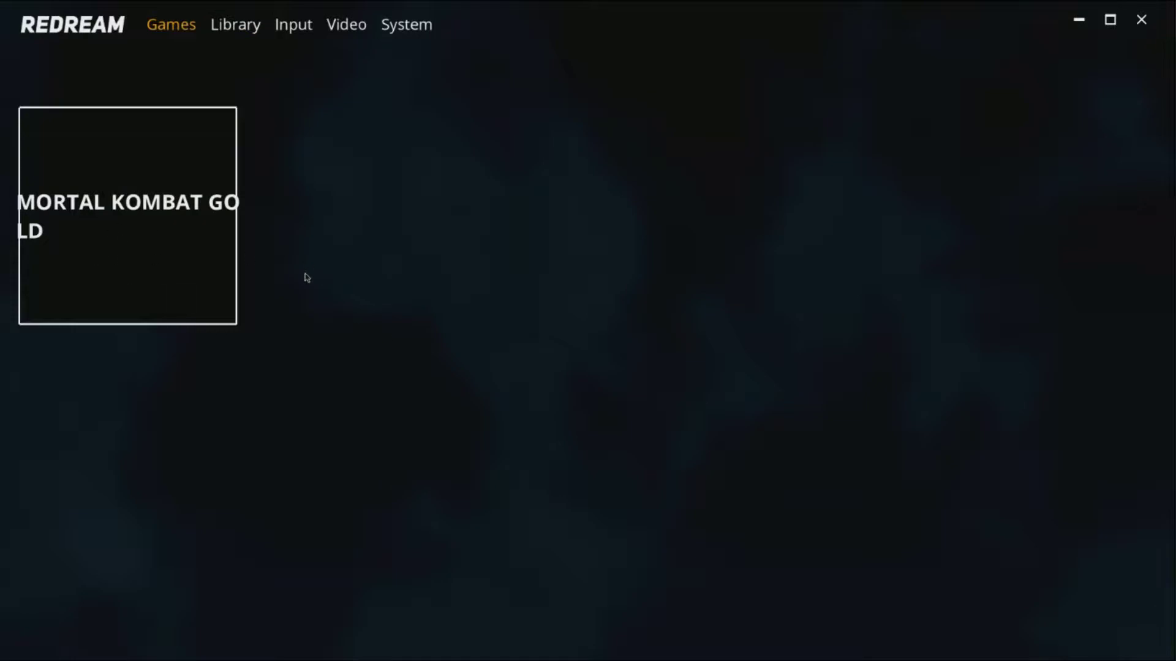
# Check the controller port assignments and launch Mortal Kombat Gold from the games list
pyautogui.click(300, 27)
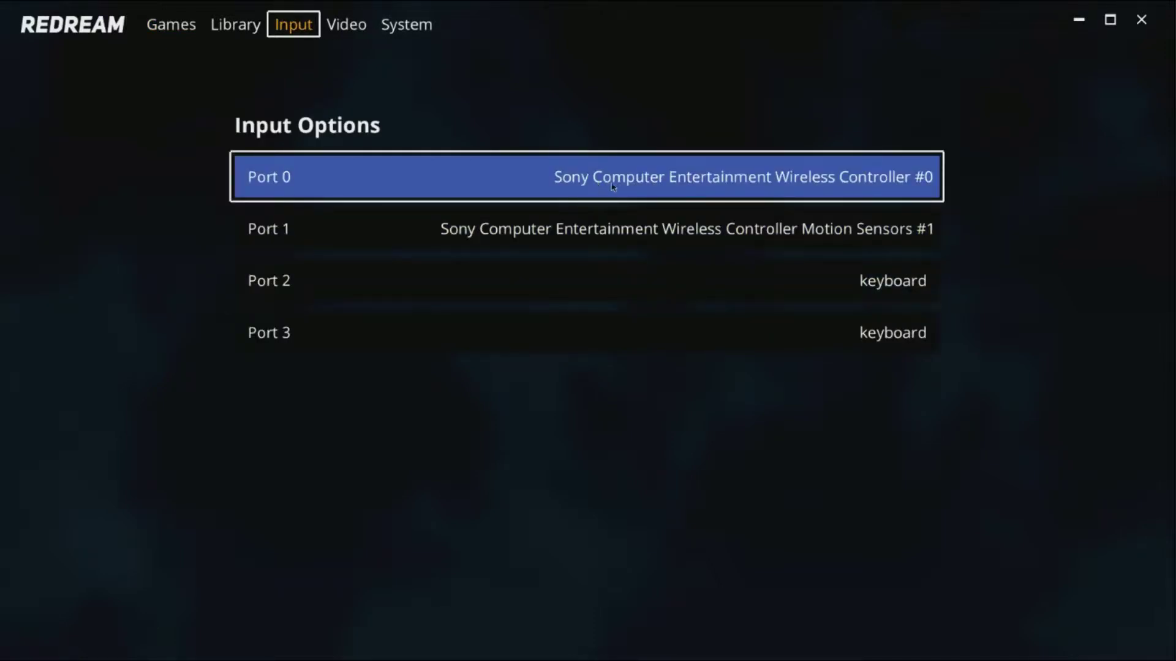
pyautogui.click(170, 25)
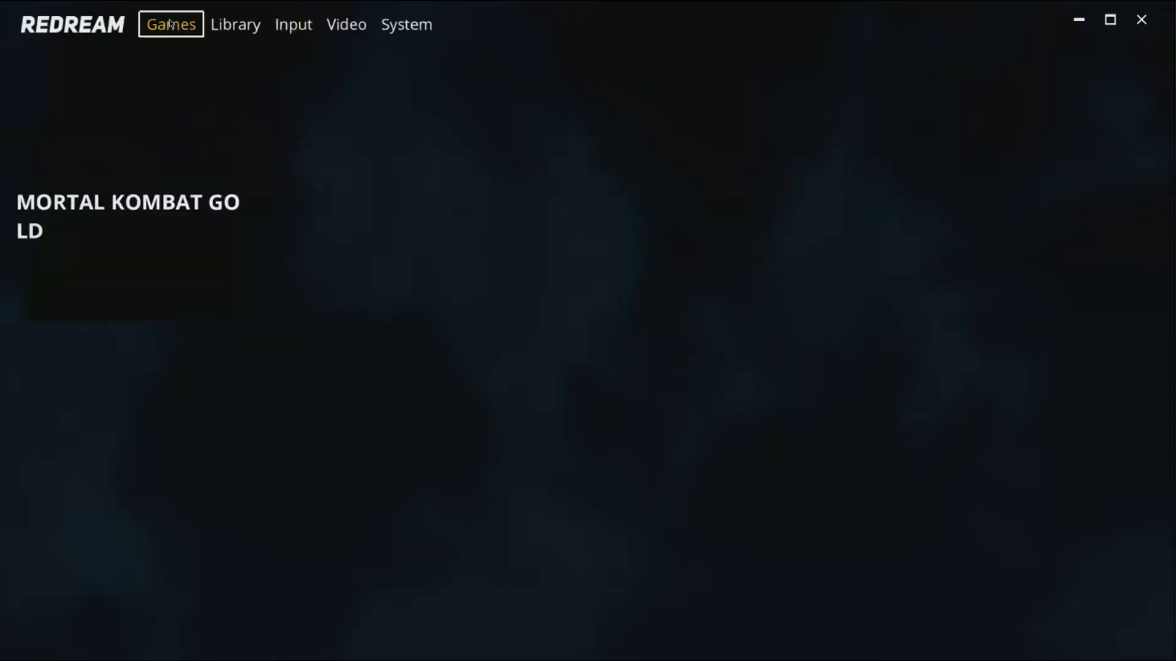
pyautogui.click(158, 221)
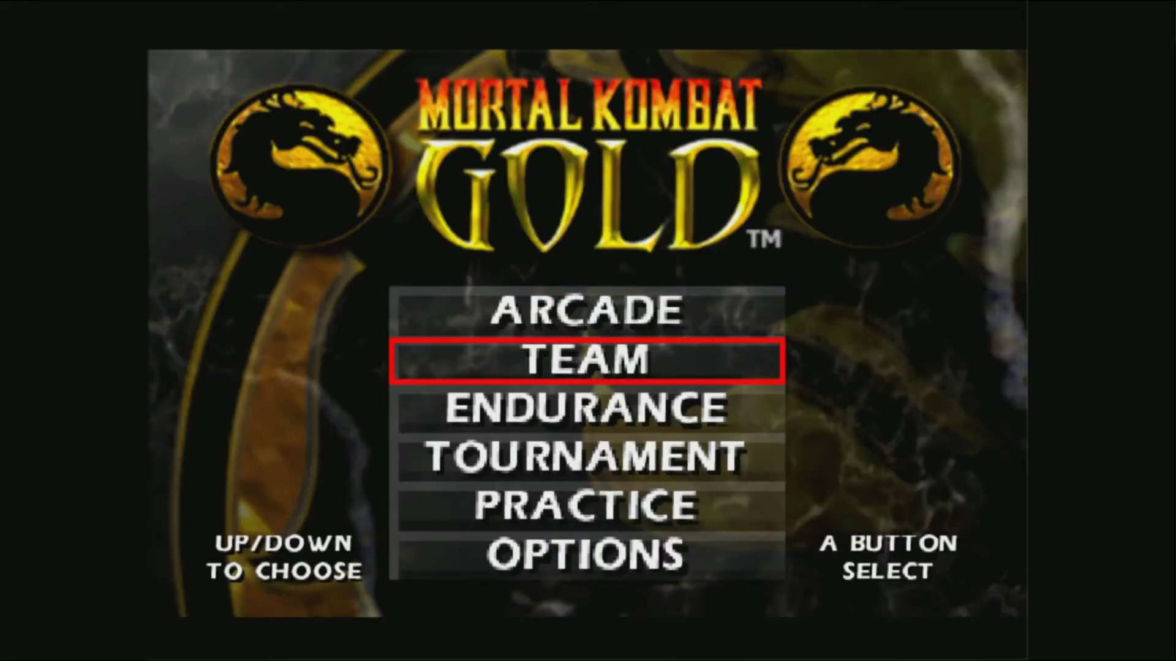
# Move through the game modes with the controller and open Practice mode
pyautogui.press('Down')
pyautogui.press('Up')
pyautogui.press('Up')
pyautogui.press('Down')
pyautogui.press('Down')
pyautogui.press('Down')
pyautogui.press('Down')
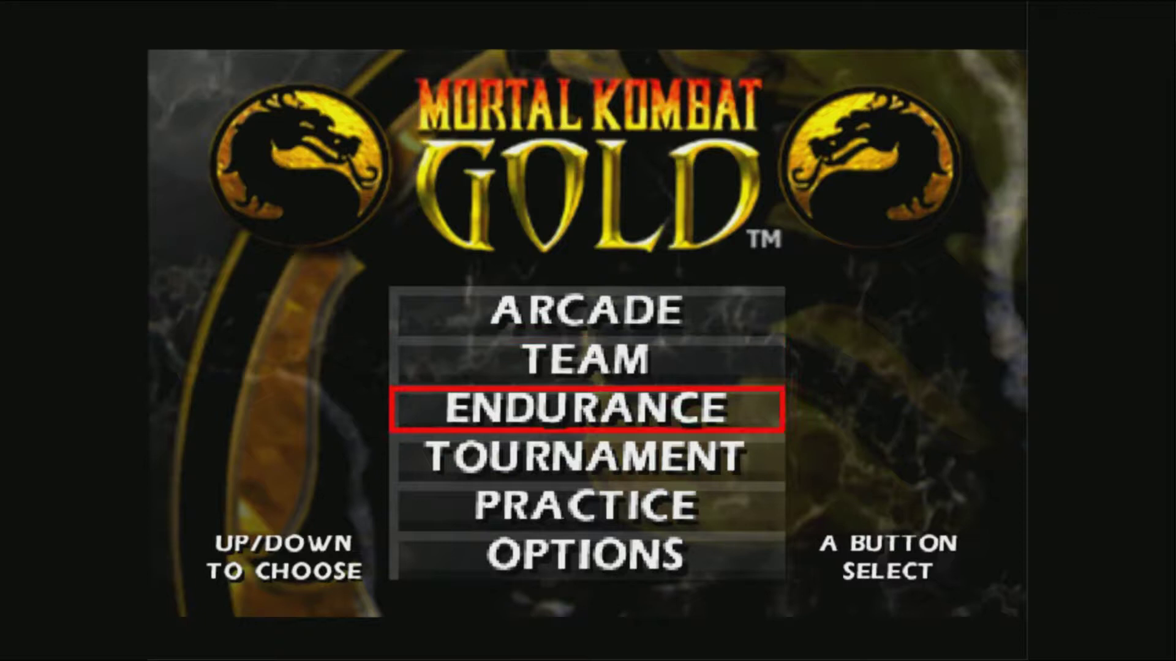
pyautogui.press('Up')
pyautogui.press('Down')
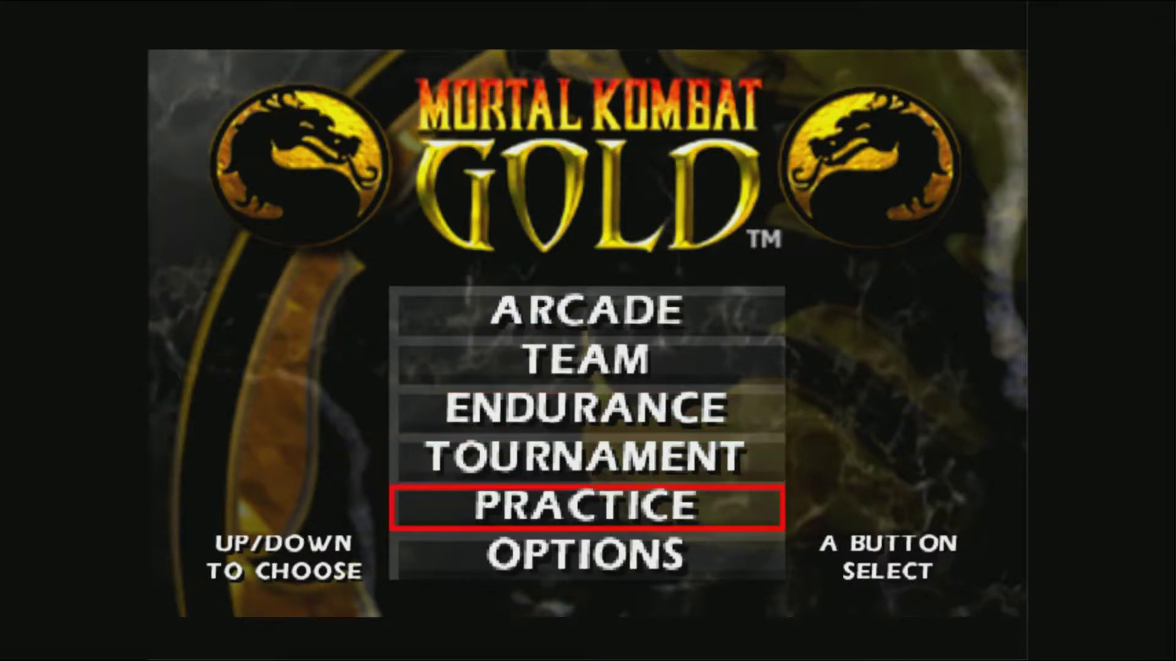
pyautogui.press('Return')
# Set Player 1 to the fighter listed after Reiko and begin the practice match
pyautogui.press('Down')
pyautogui.press('Down')
pyautogui.press('Up')
pyautogui.press('Up')
pyautogui.press('Up')
pyautogui.press('Up')
pyautogui.press('Up')
pyautogui.press('Up')
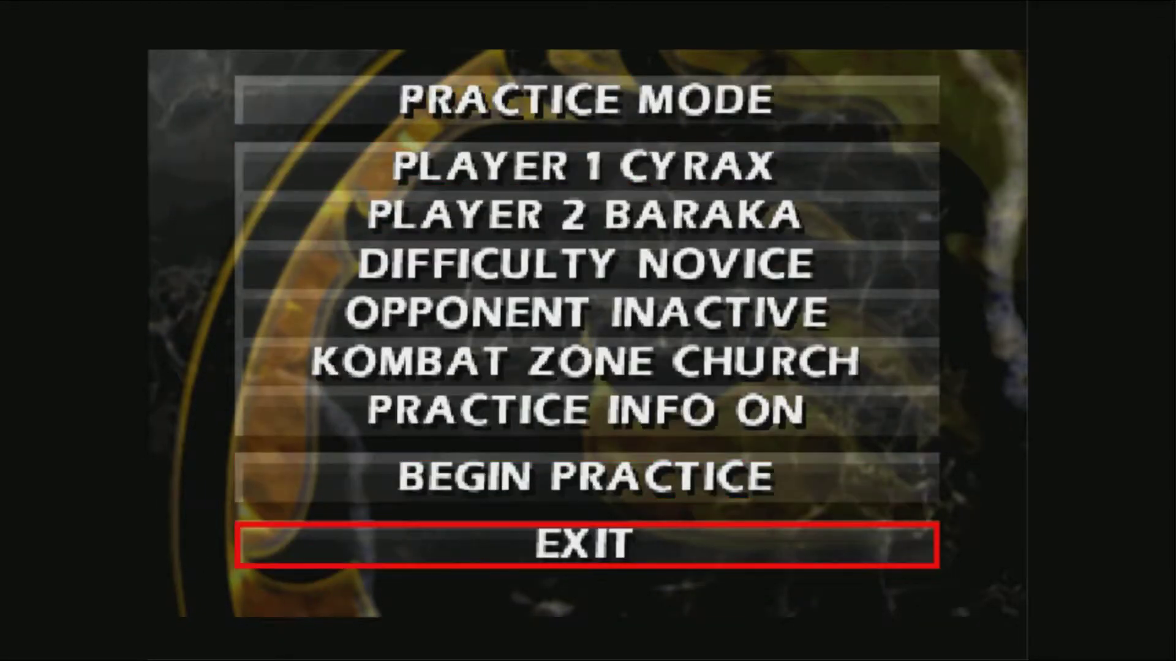
pyautogui.press('Up')
pyautogui.press('Up')
pyautogui.press('Right')
pyautogui.press('Right')
pyautogui.press('Right')
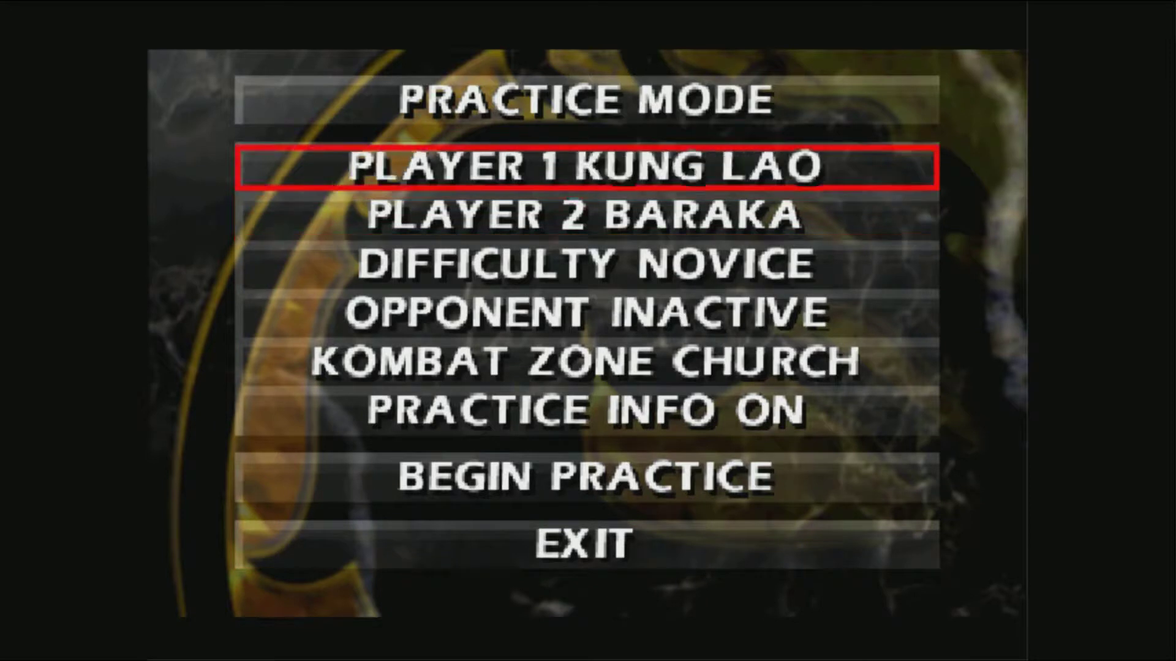
pyautogui.press('Right')
pyautogui.press('Right')
pyautogui.press('Right')
pyautogui.press('Right')
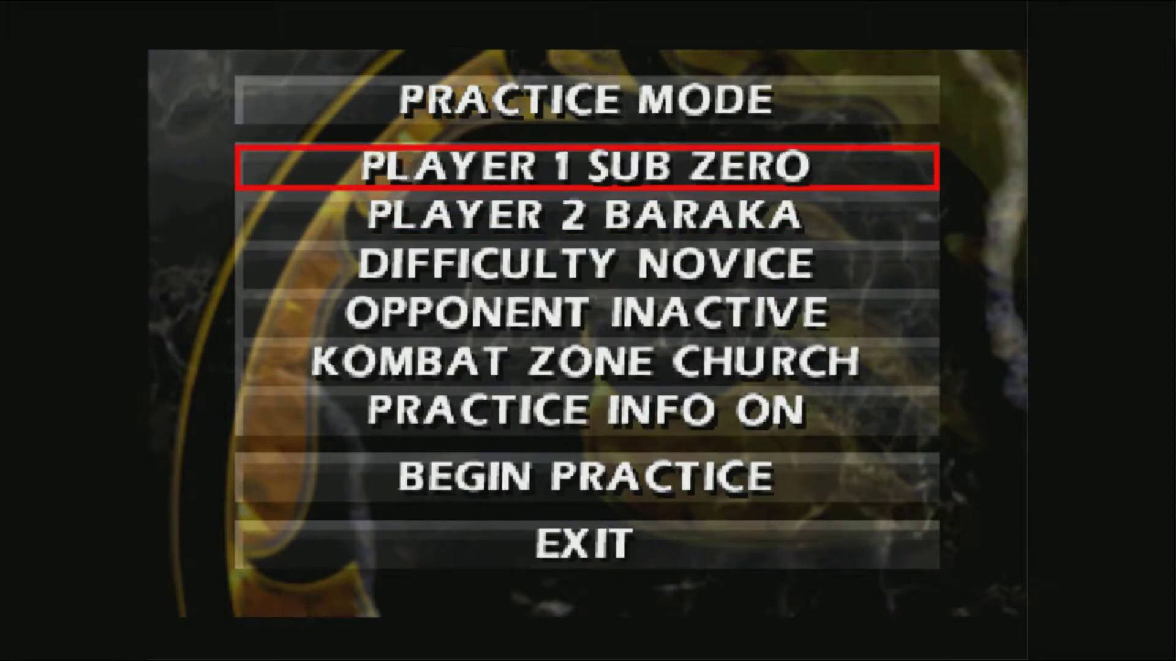
pyautogui.press('Right')
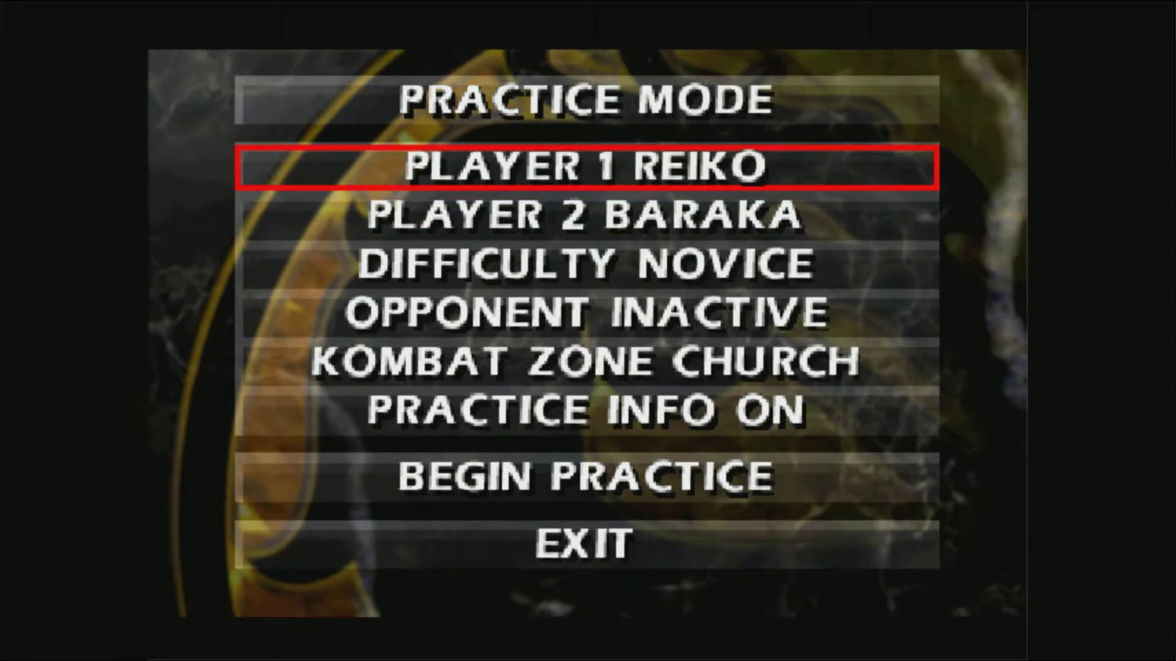
pyautogui.press('Right')
pyautogui.press('Down')
pyautogui.press('Down')
pyautogui.press('Down')
pyautogui.press('Down')
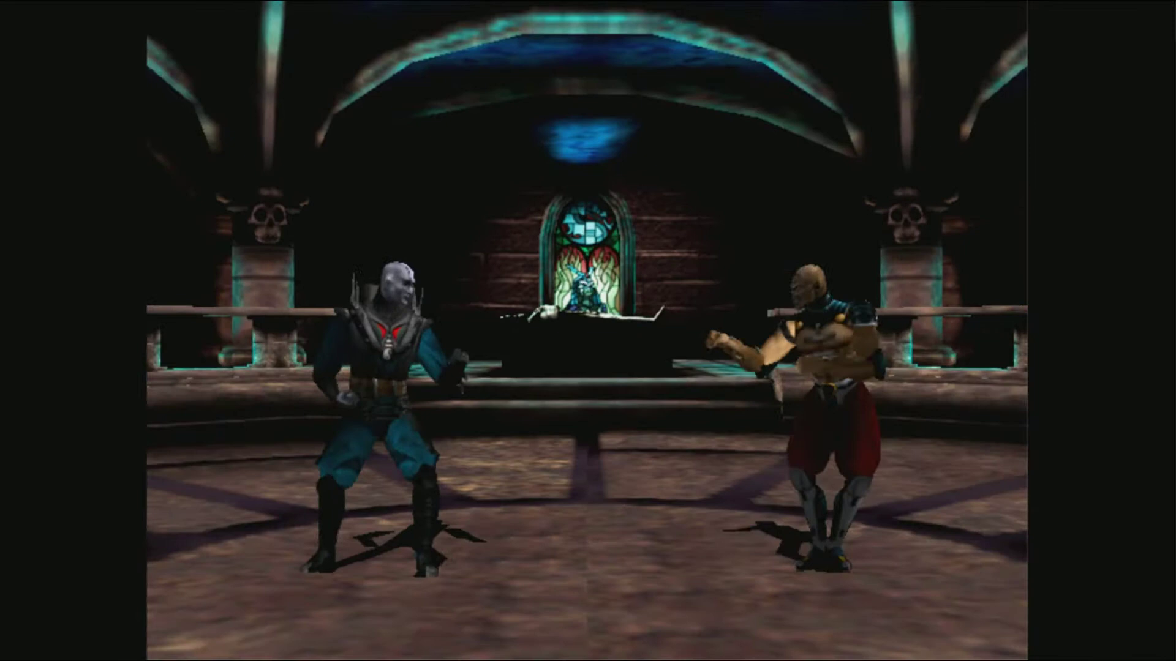
pyautogui.press('z')
pyautogui.press('z')
pyautogui.press('z')
pyautogui.press('z')
pyautogui.press('Left')
pyautogui.press('Up')
pyautogui.press('Right')
pyautogui.press('Right')
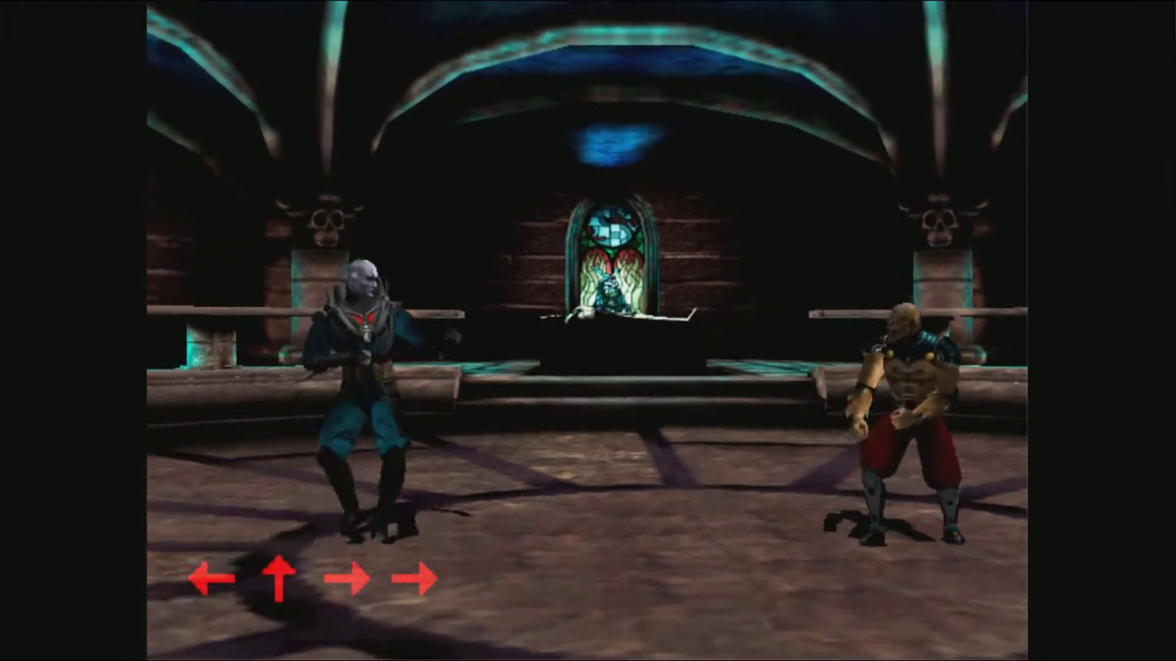
pyautogui.press('Right')
pyautogui.press('shift')
pyautogui.press('Left')
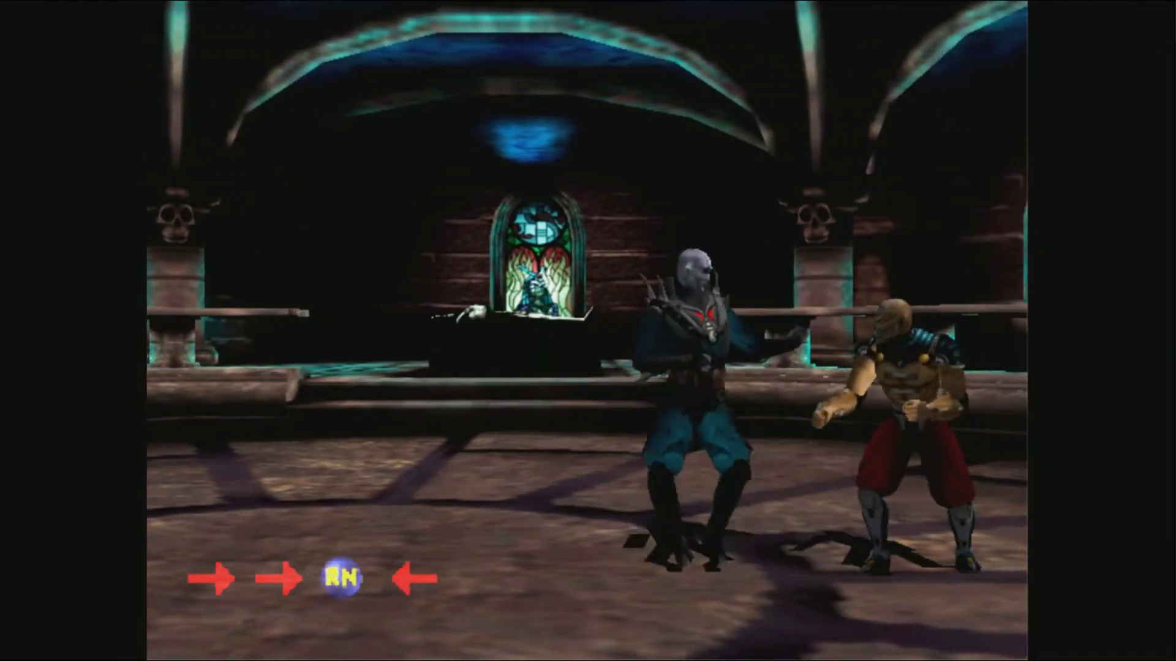
pyautogui.press('Up')
pyautogui.press('Right')
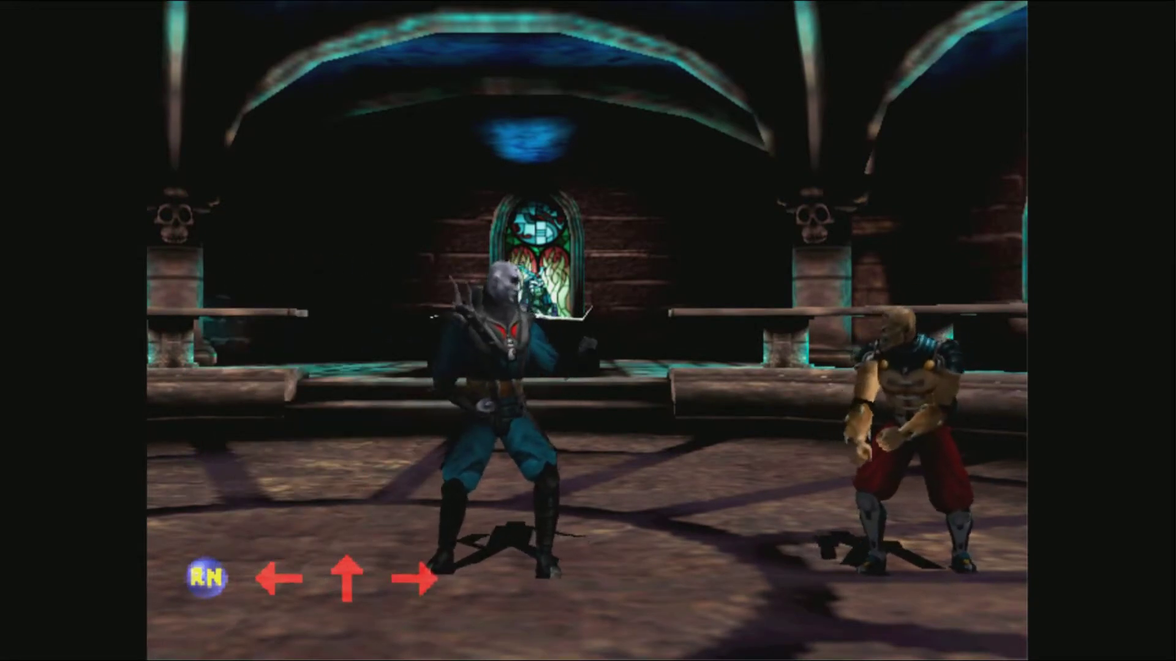
pyautogui.press('shift')
pyautogui.press('Right')
pyautogui.press('Up')
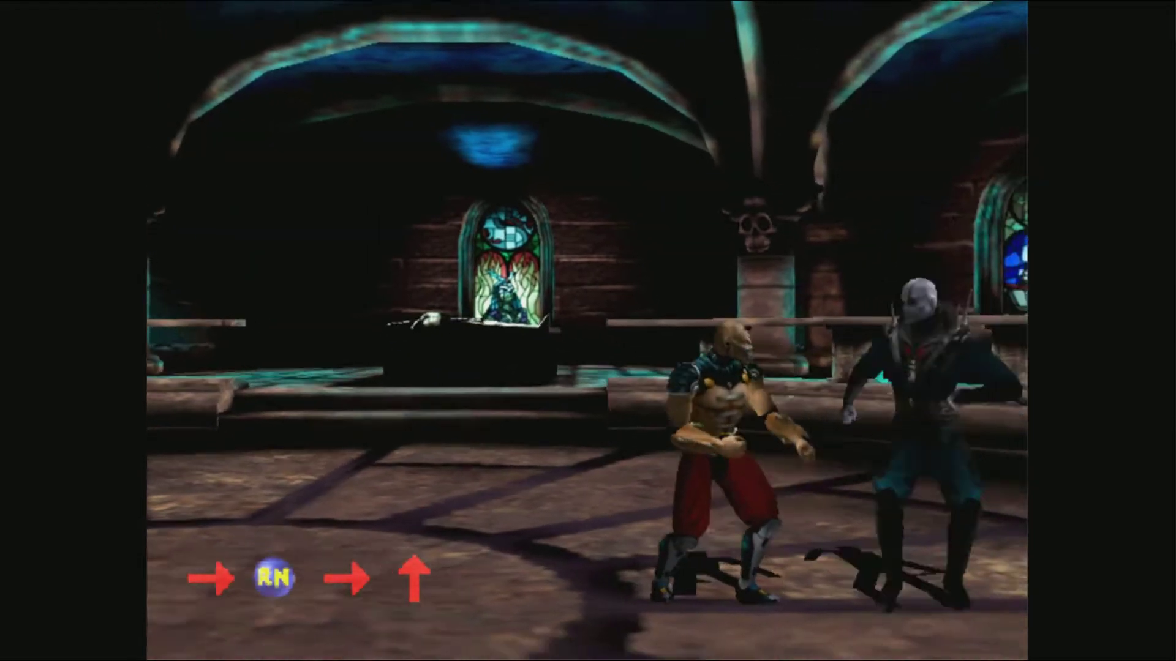
pyautogui.press('Left')
pyautogui.press('shift')
pyautogui.press('Right')
pyautogui.press('shift')
pyautogui.press('Left')
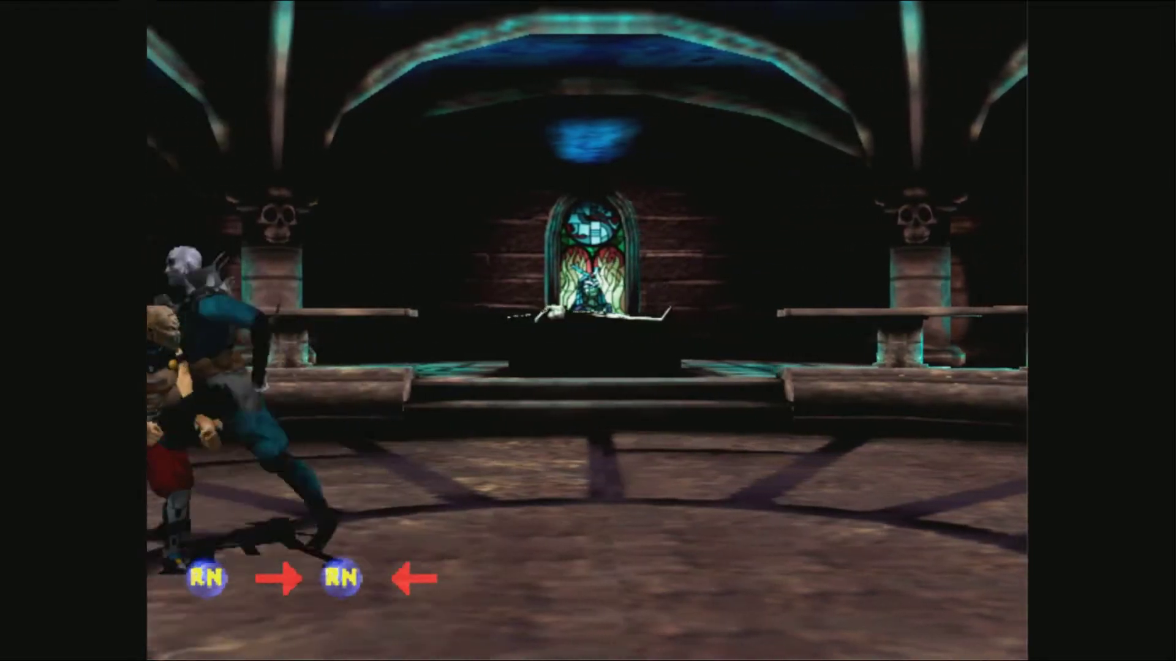
pyautogui.press('a')
pyautogui.press('a')
pyautogui.press('a')
pyautogui.press('Right')
pyautogui.press('s')
pyautogui.press('Down')
pyautogui.press('s')
pyautogui.press('s')
pyautogui.press('Left')
pyautogui.press('Down')
pyautogui.press('Left')
pyautogui.press('Down')
pyautogui.press('x')
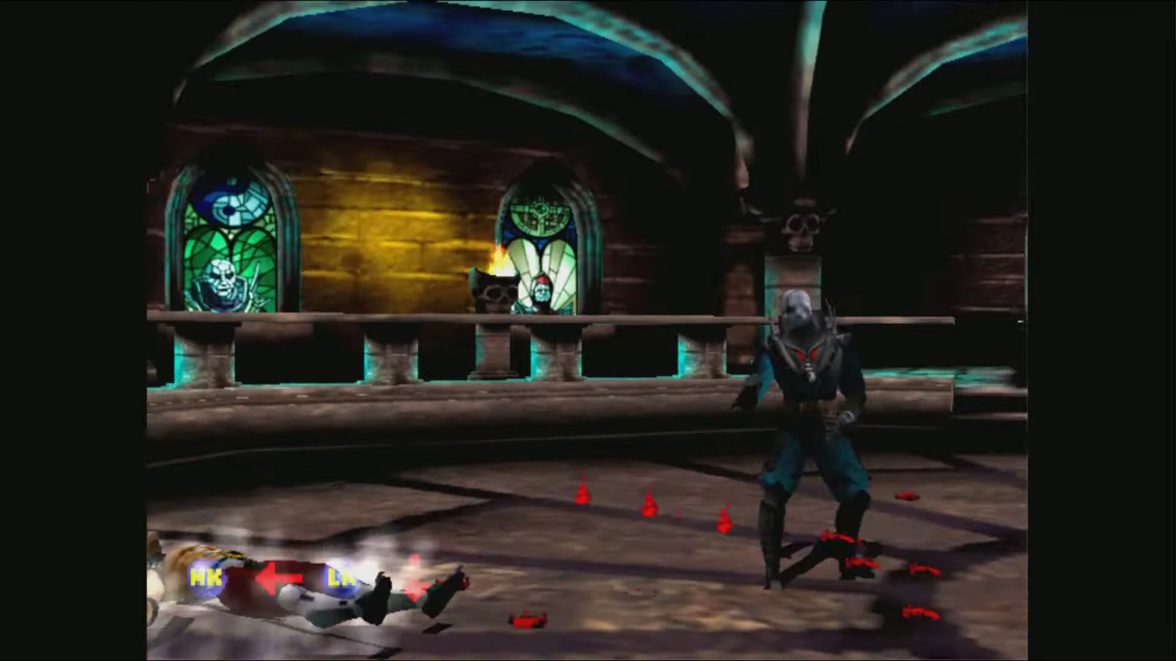
pyautogui.press('shift')
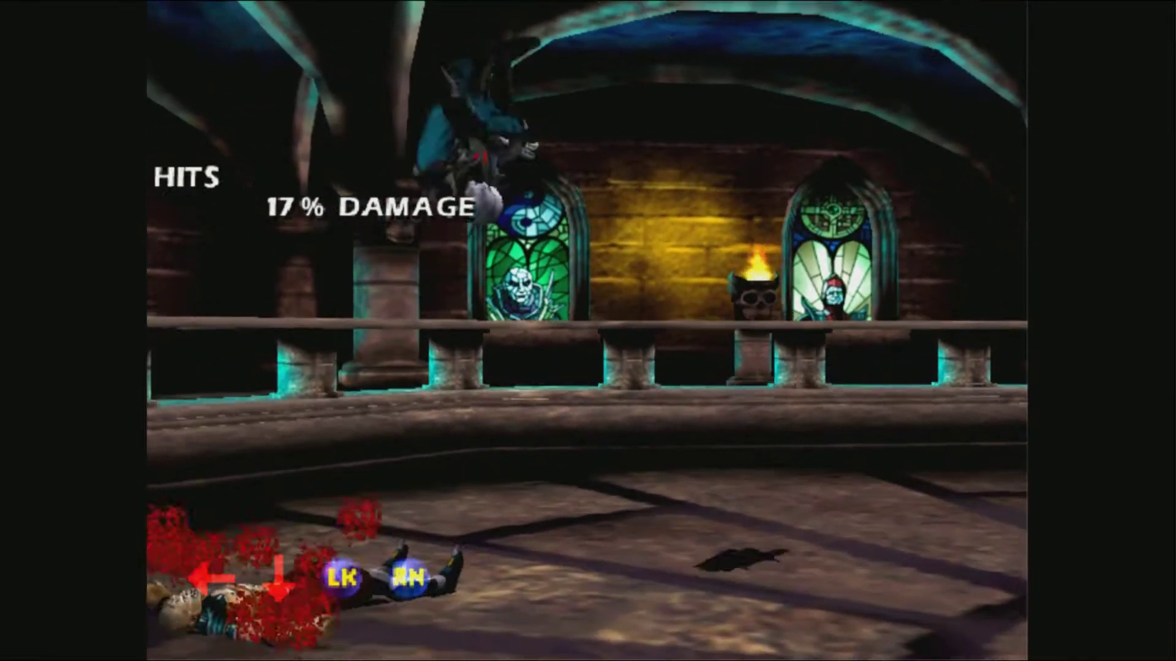
pyautogui.press('Left')
pyautogui.press('Up')
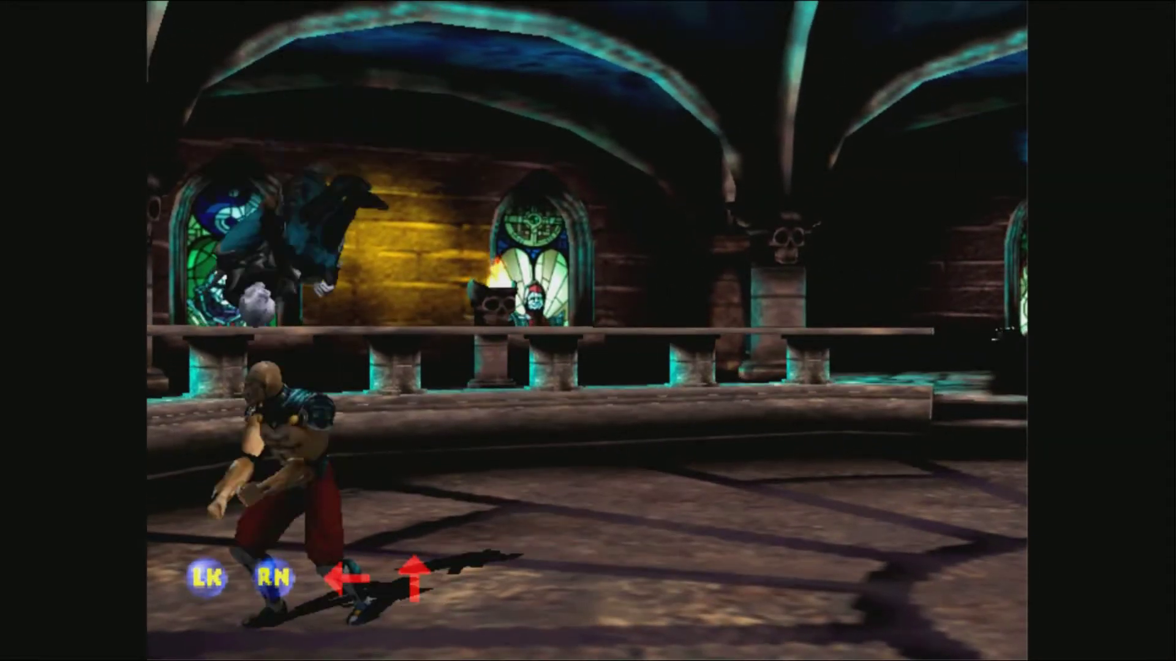
pyautogui.press('Right')
pyautogui.press('x')
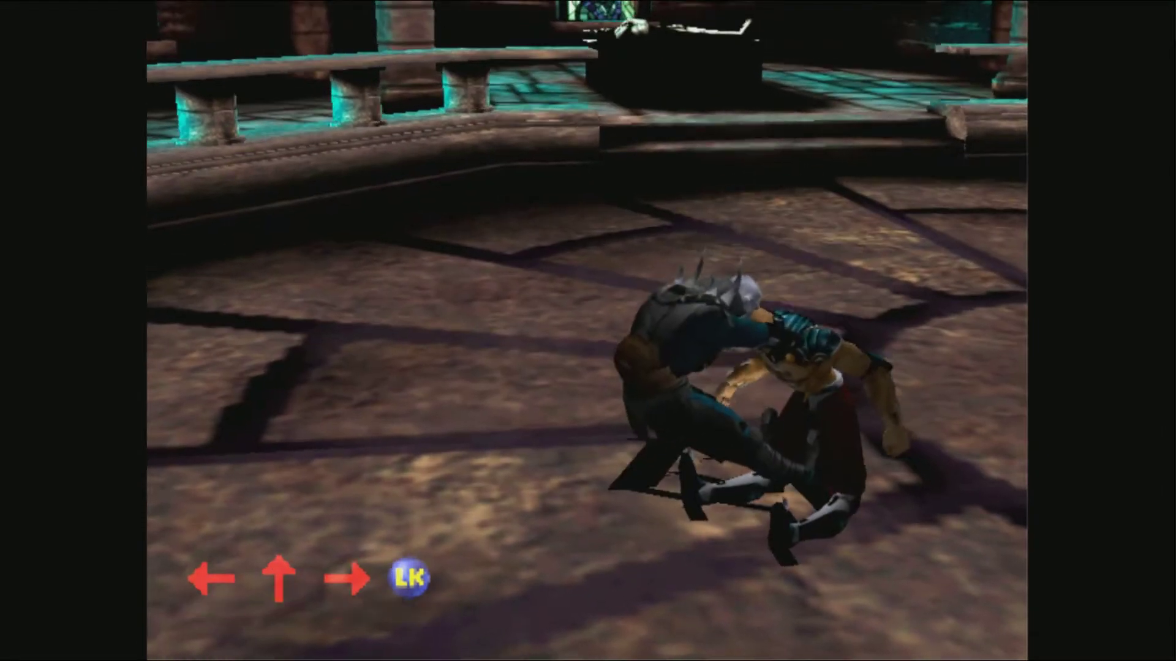
pyautogui.press('Right')
pyautogui.press('Right')
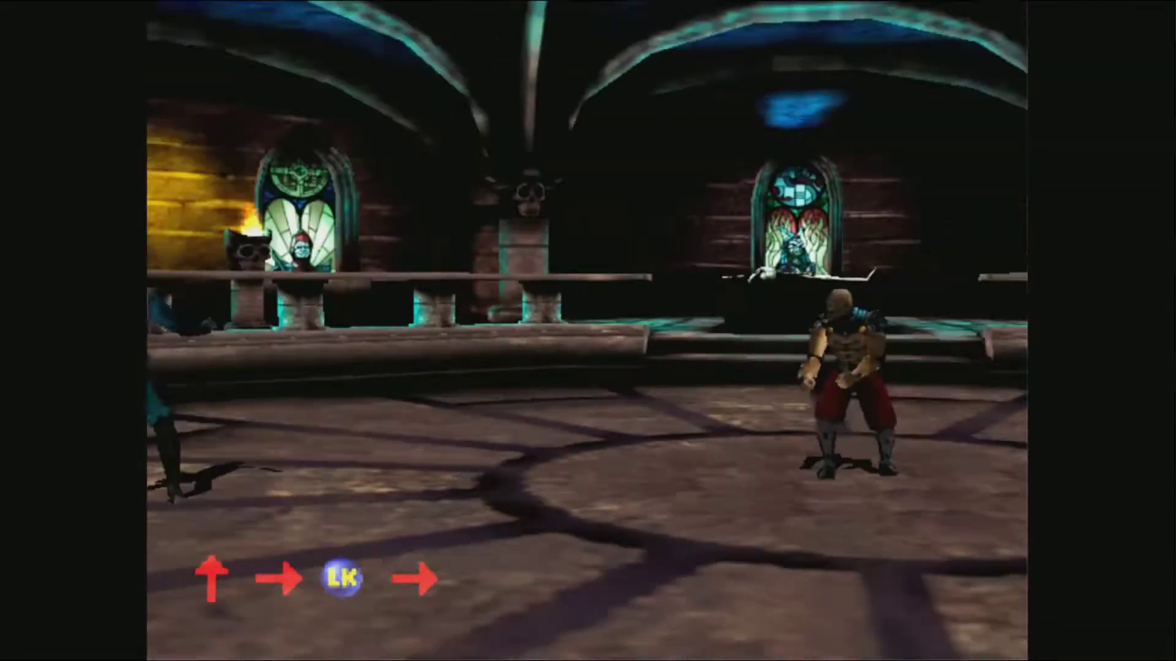